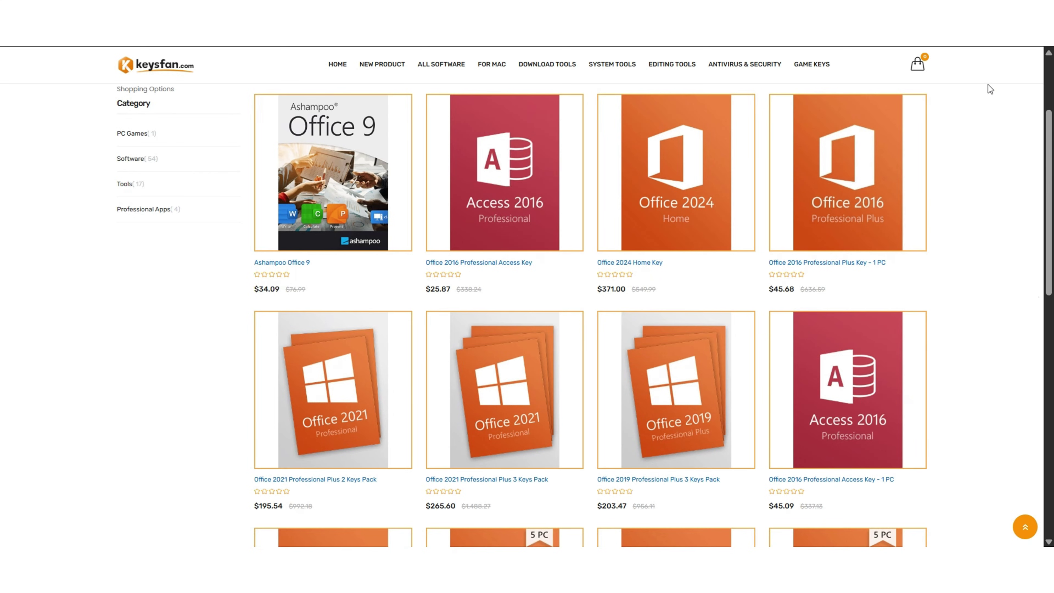
Order one Windows 11 Professional key with the RKT50 code, cutting $29.99 to $14.99 at payment
{"action": "scroll", "coordinate": [988, 84], "scroll_direction": "down", "scroll_amount": 5}
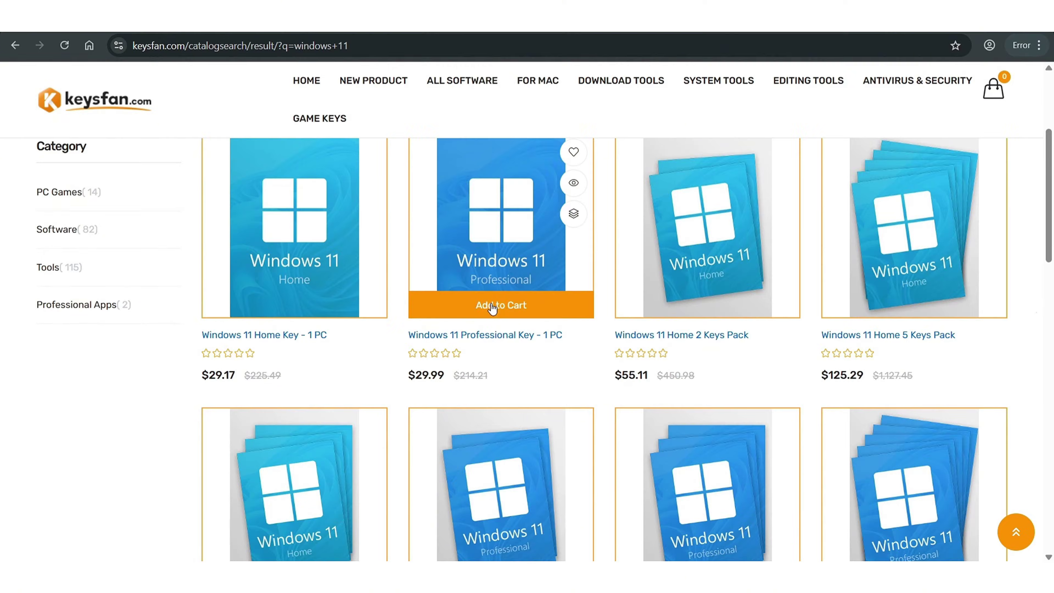
{"action": "left_click", "coordinate": [493, 307]}
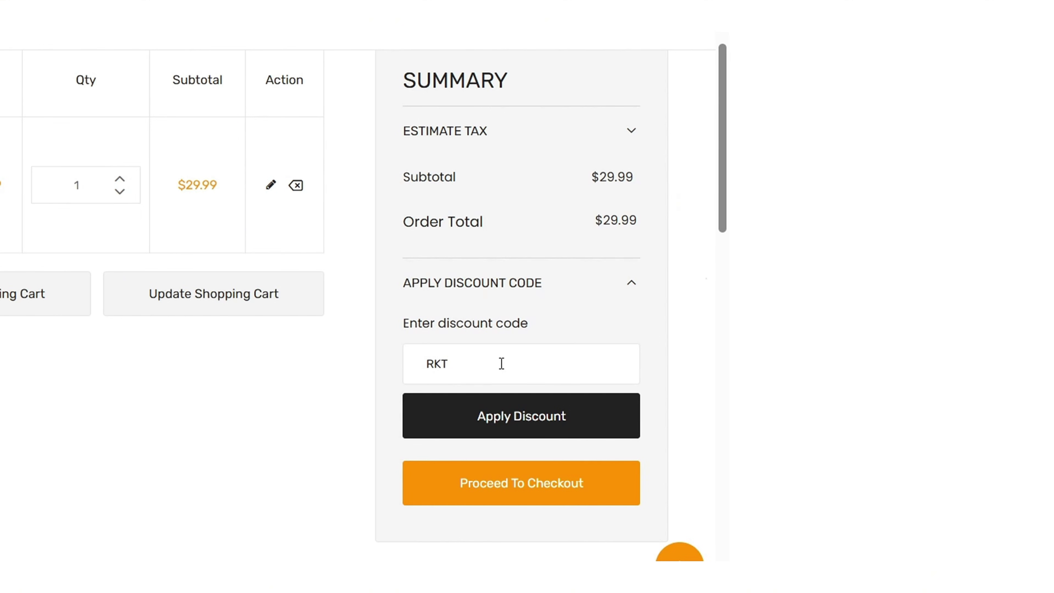
{"action": "type", "text": "50"}
{"action": "left_click", "coordinate": [481, 430]}
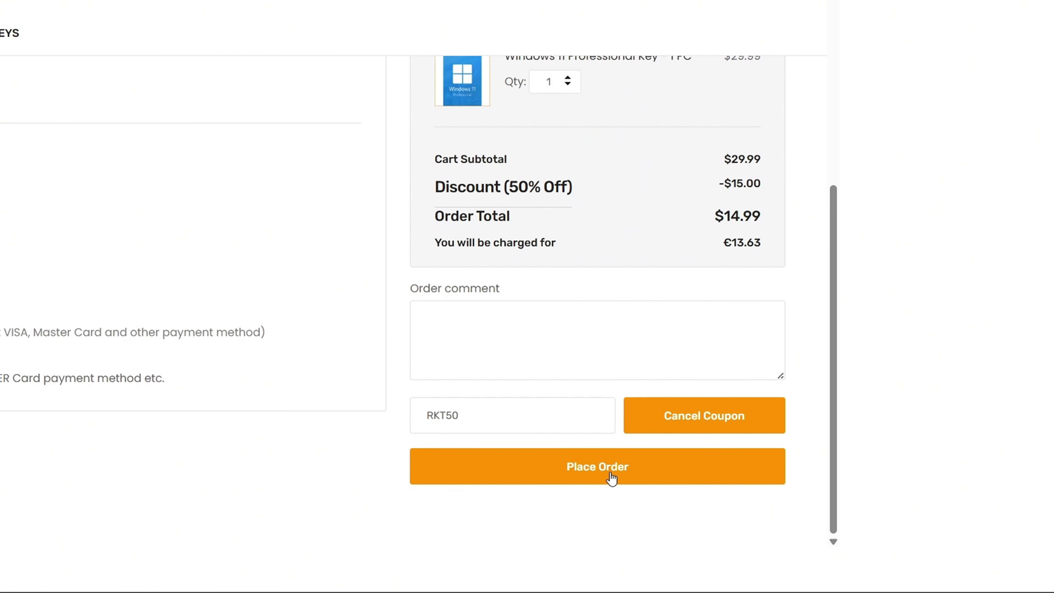
{"action": "left_click", "coordinate": [613, 473]}
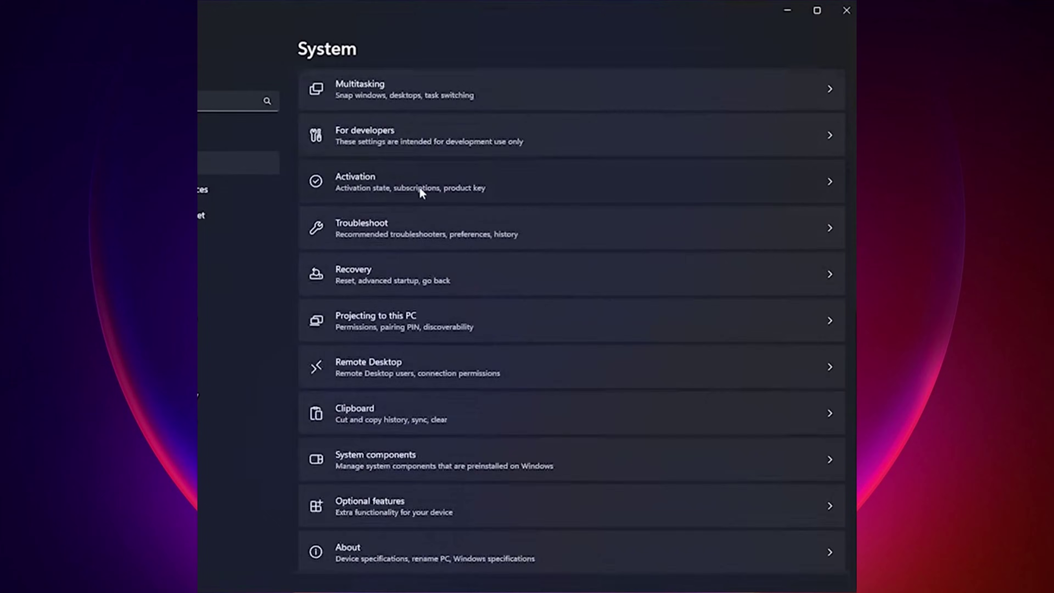
Paste the purchased product key under System > Activation and activate Windows with it
{"action": "left_click", "coordinate": [423, 188]}
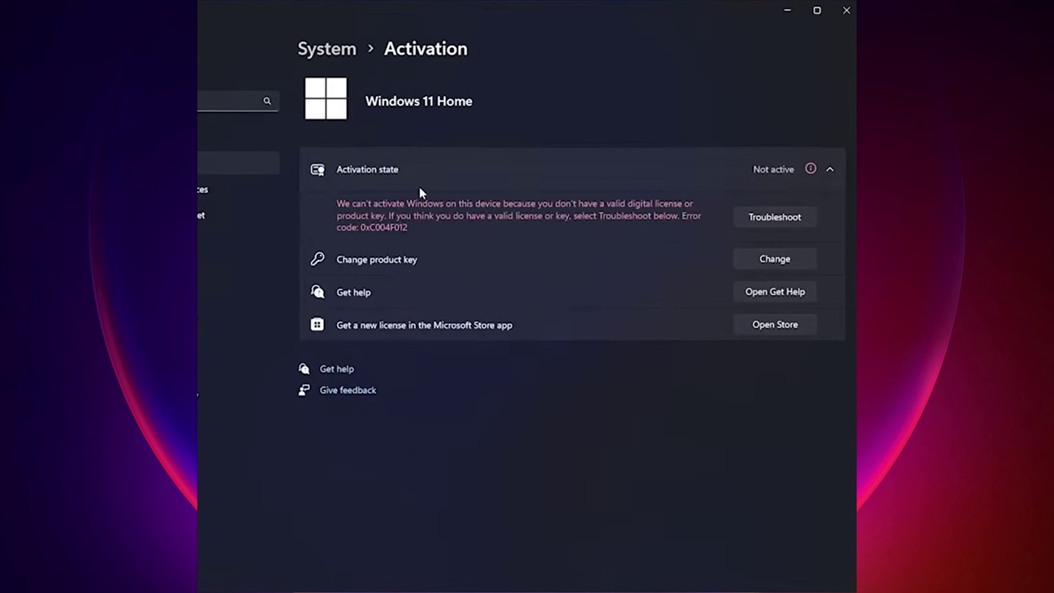
{"action": "left_click", "coordinate": [750, 265]}
{"action": "right_click", "coordinate": [328, 317]}
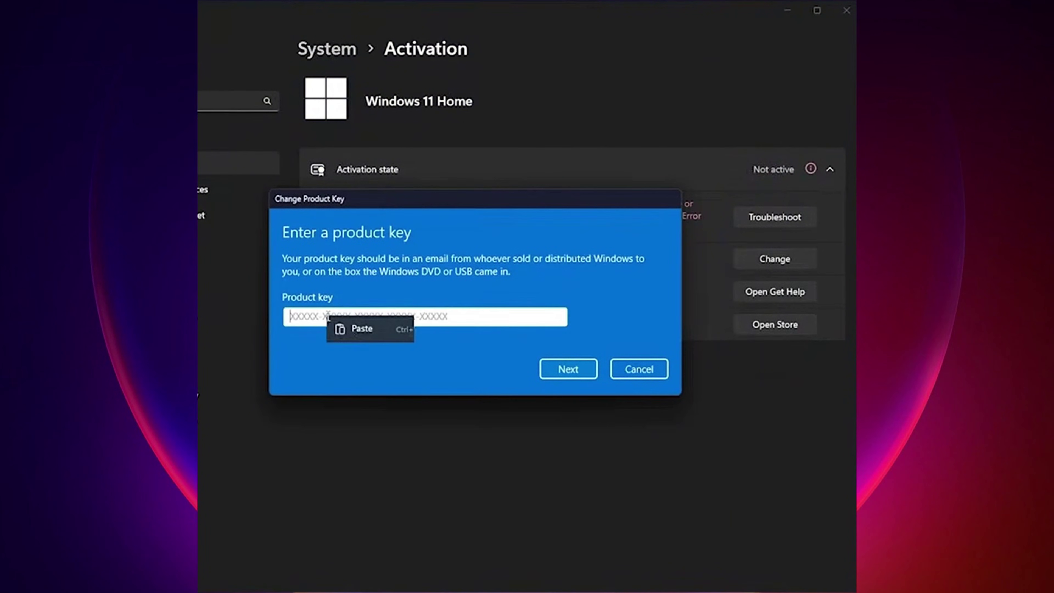
{"action": "left_click", "coordinate": [363, 332]}
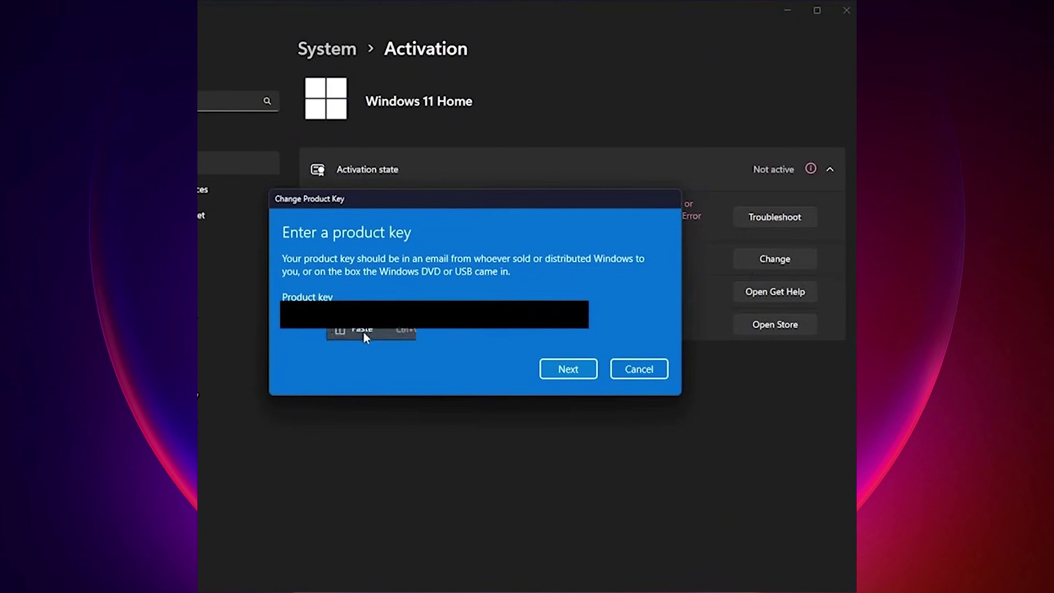
{"action": "left_click", "coordinate": [575, 369]}
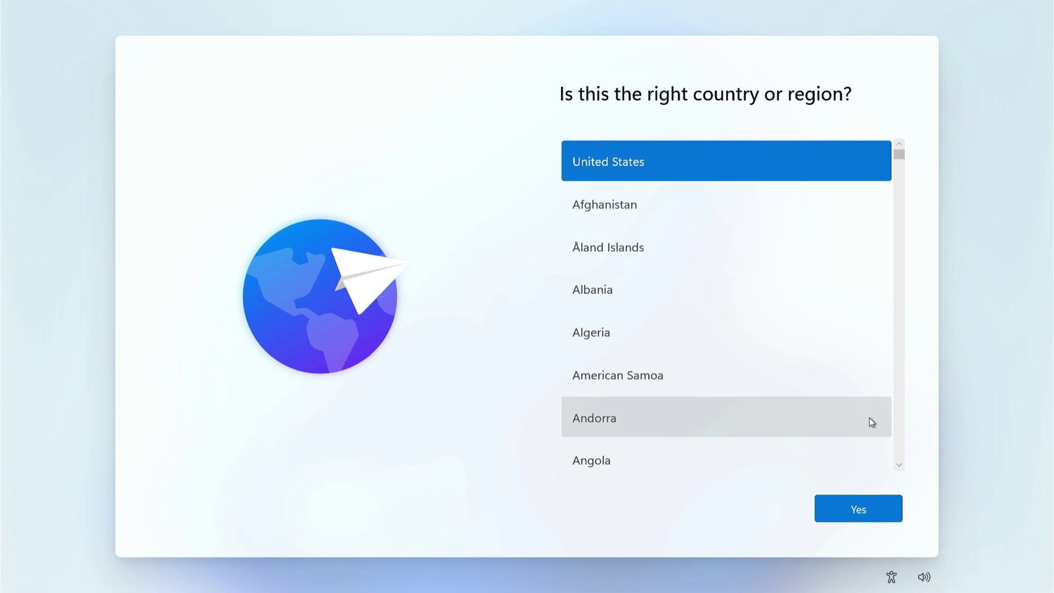
Confirm United States and the US keyboard layout, declining a second layout
{"action": "left_click", "coordinate": [884, 497]}
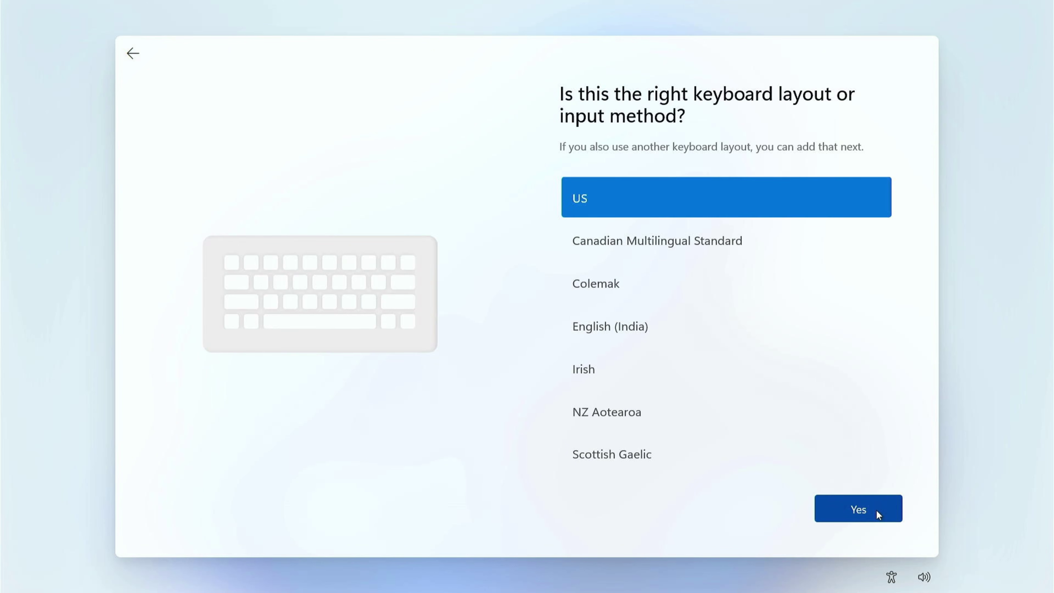
{"action": "left_click", "coordinate": [878, 514]}
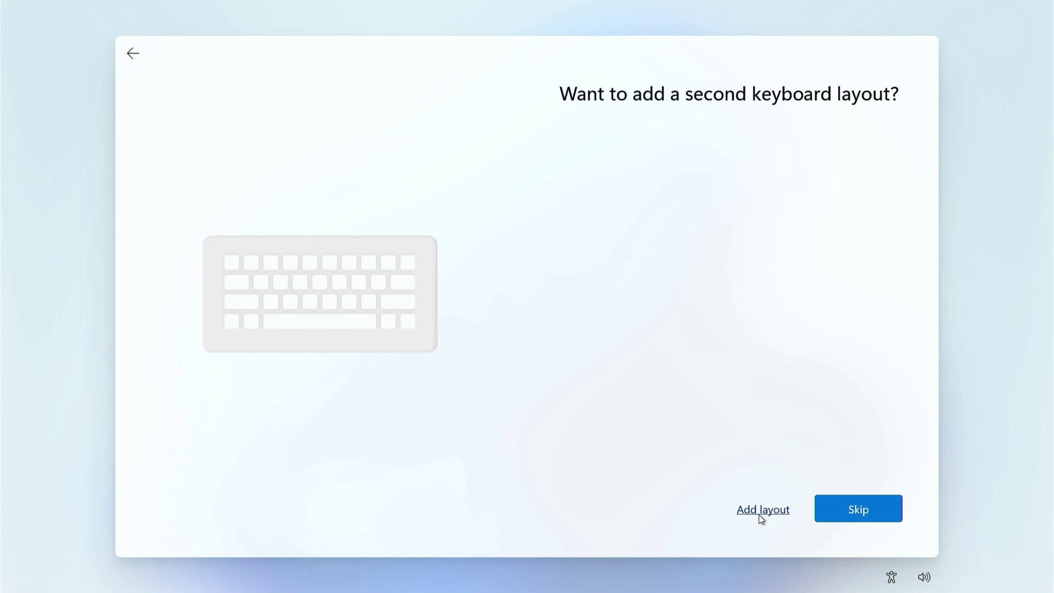
{"action": "left_click", "coordinate": [852, 510]}
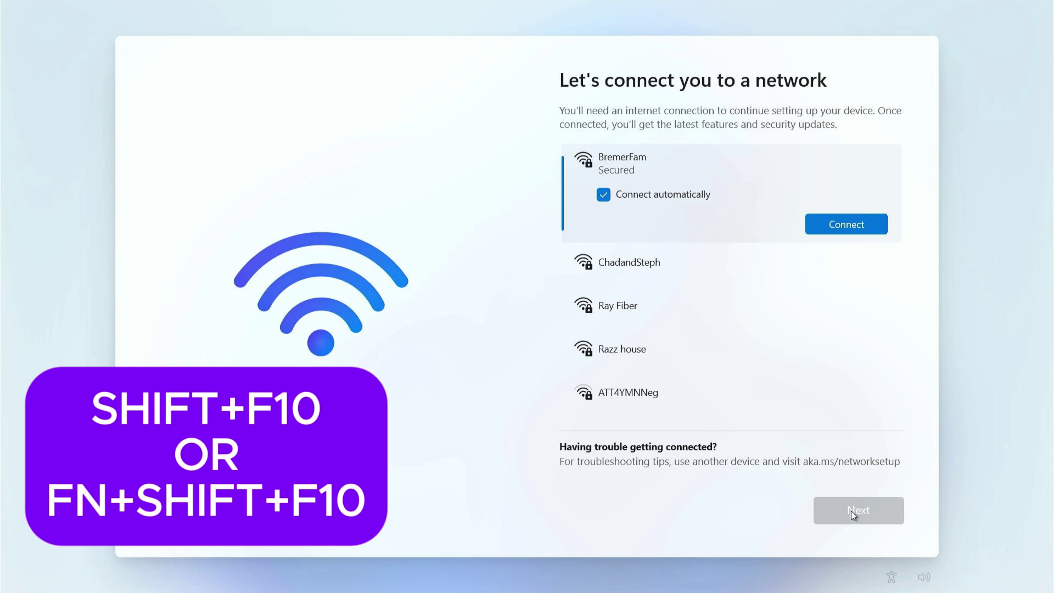
Run oobe\bypassnro in a Shift+F10 Command Prompt to restart setup
{"action": "key", "text": "shift+F10"}
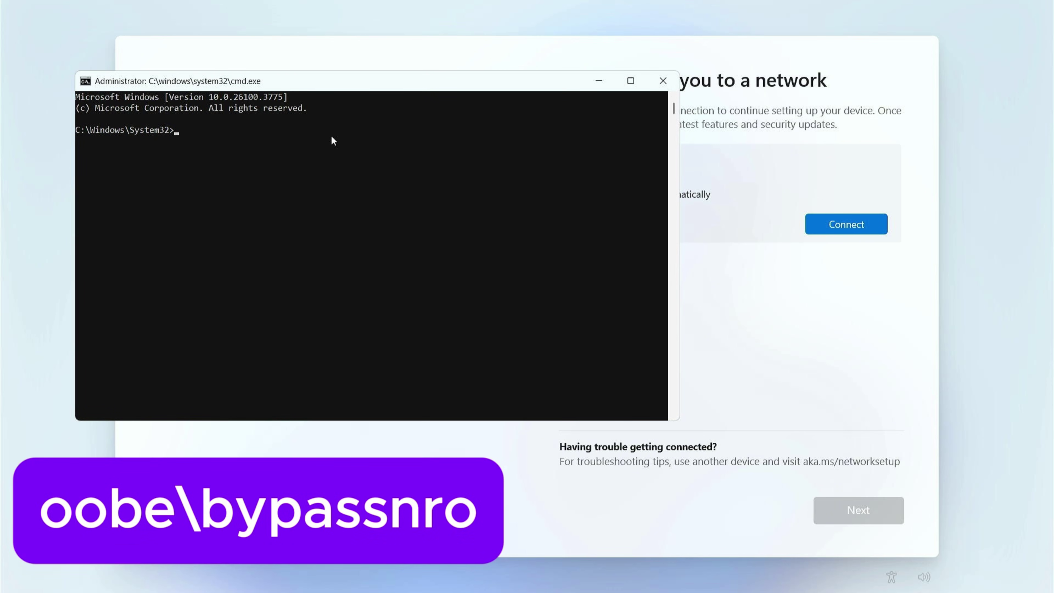
{"action": "type", "text": "oobe\\bypassnro"}
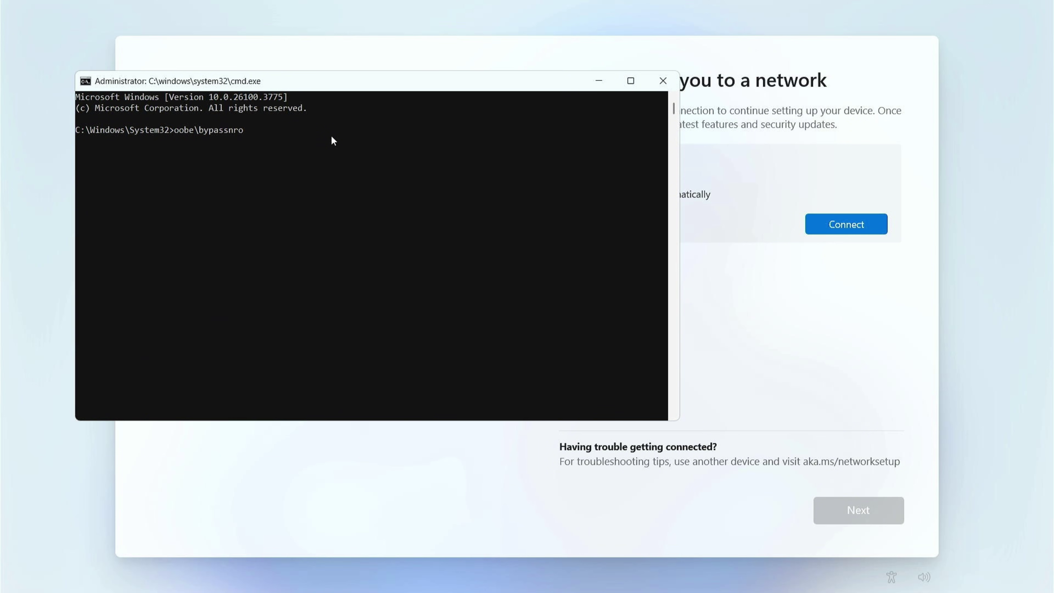
{"action": "key", "text": "Return"}
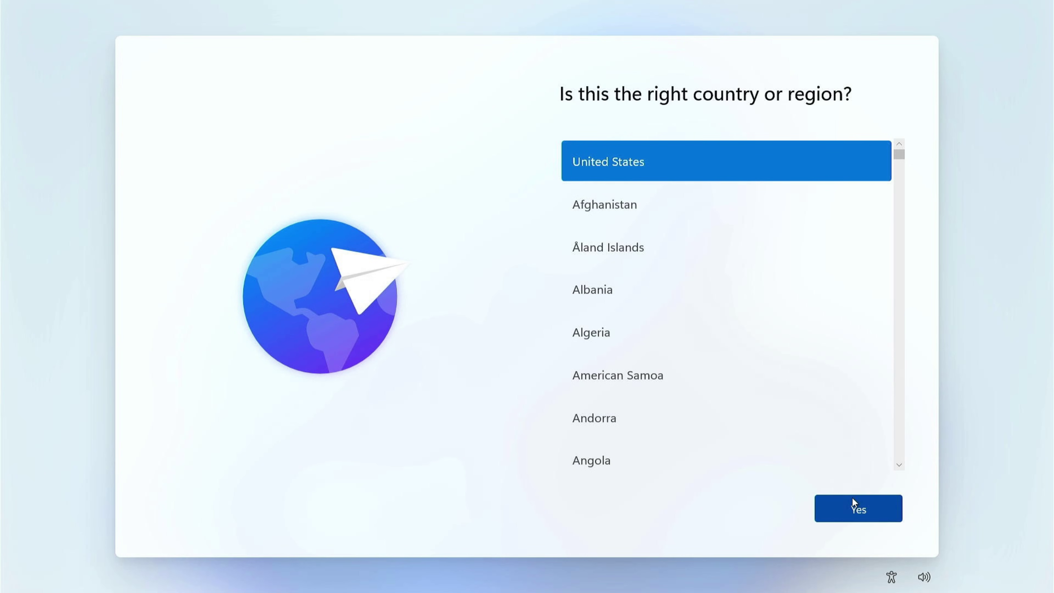
Re-confirm United States as the region and the US keyboard layout
{"action": "left_click", "coordinate": [863, 511]}
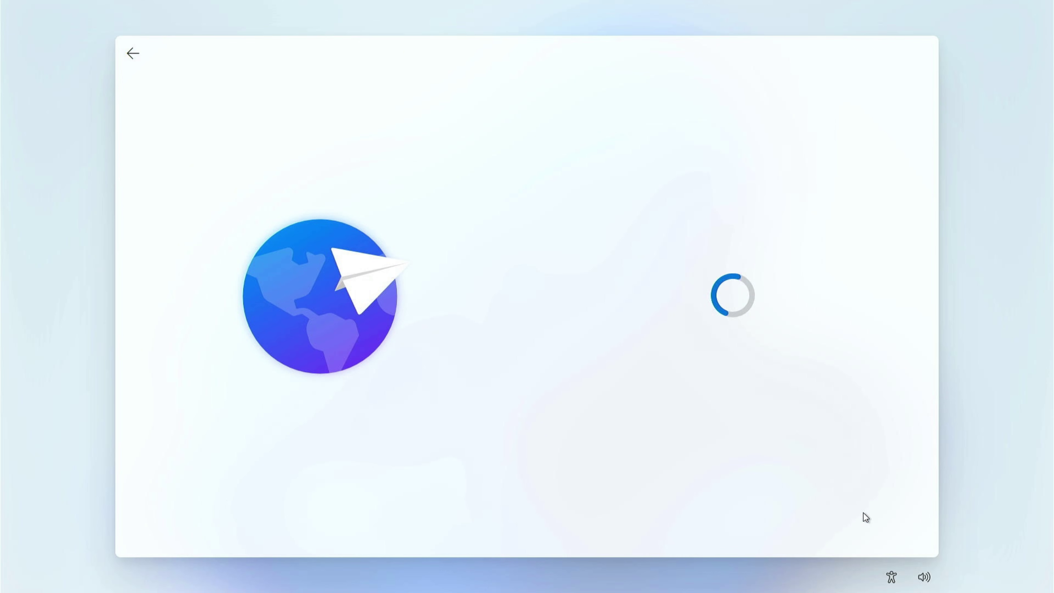
{"action": "left_click", "coordinate": [863, 513]}
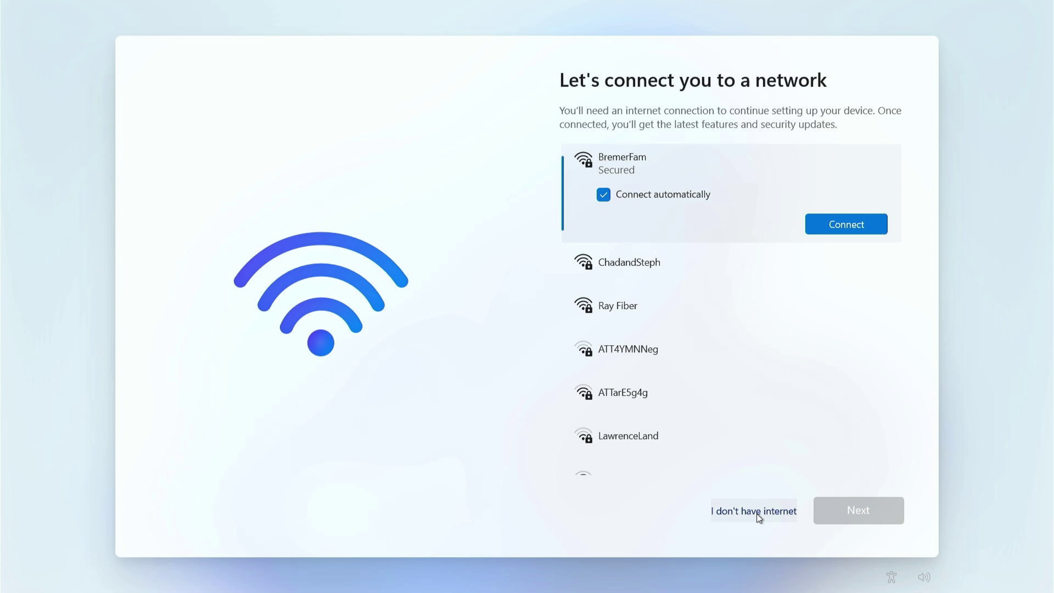
Continue without internet, accept the license, and create a local account with no password
{"action": "left_click", "coordinate": [757, 515]}
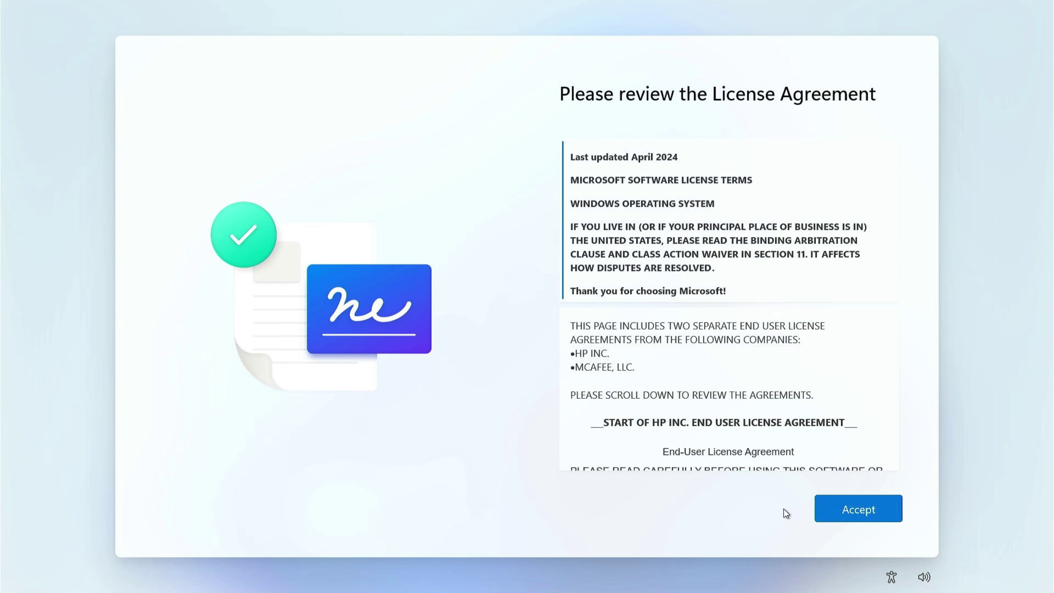
{"action": "left_click", "coordinate": [843, 513]}
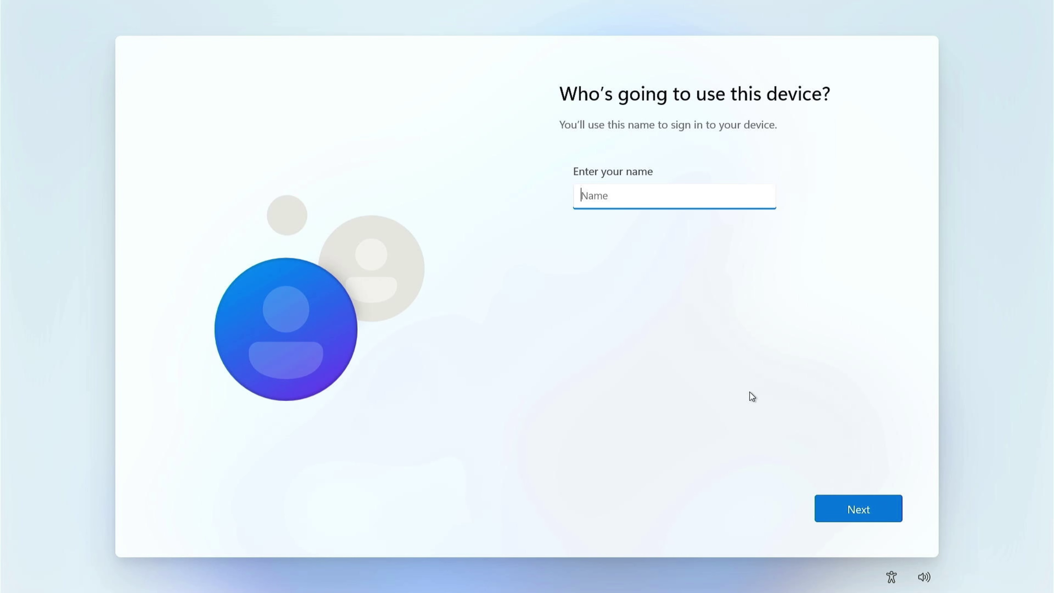
{"action": "type", "text": "Ray Test"}
{"action": "left_click", "coordinate": [840, 506]}
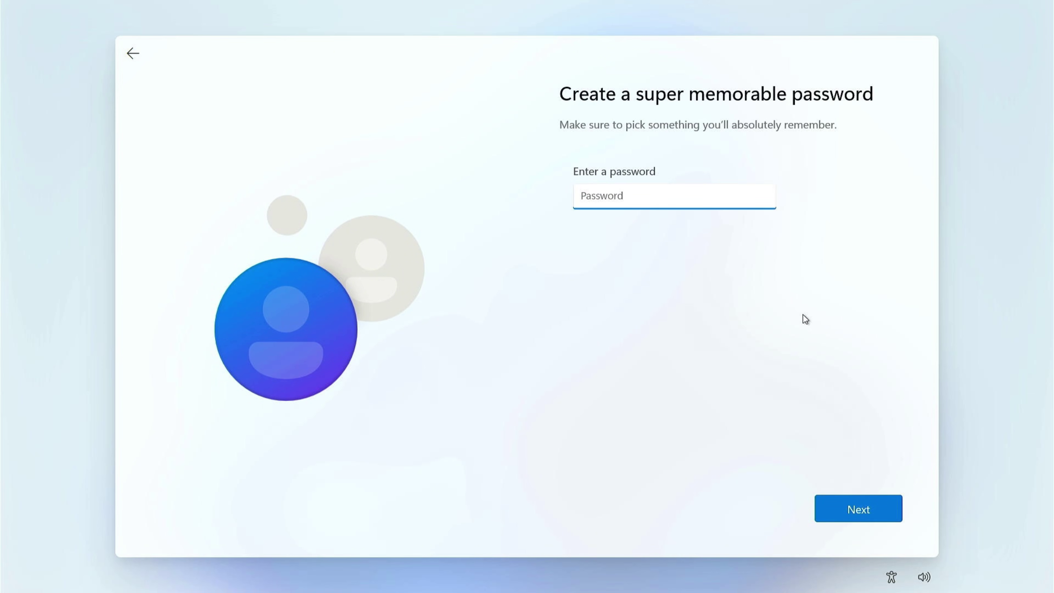
{"action": "left_click", "coordinate": [867, 509]}
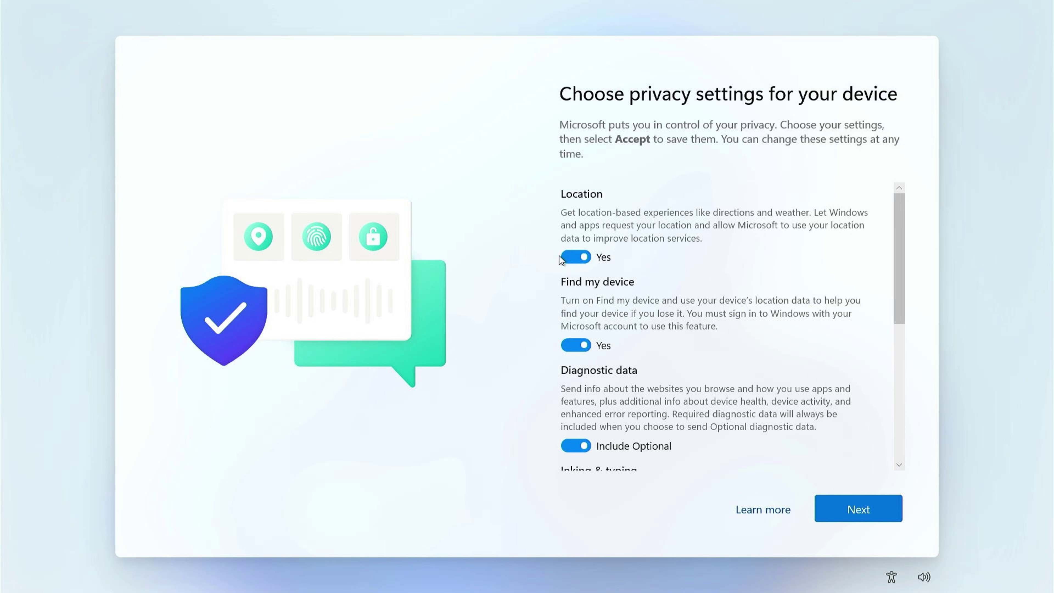
Turn off Location and Find my device, then accept the privacy settings
{"action": "left_click", "coordinate": [580, 257]}
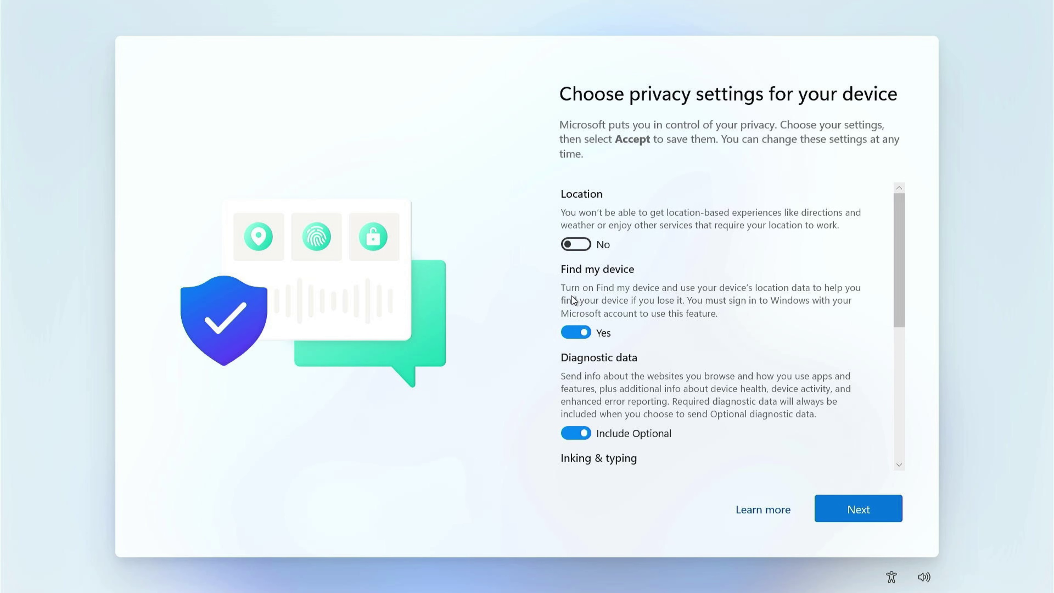
{"action": "left_click", "coordinate": [582, 331]}
{"action": "left_click", "coordinate": [848, 502]}
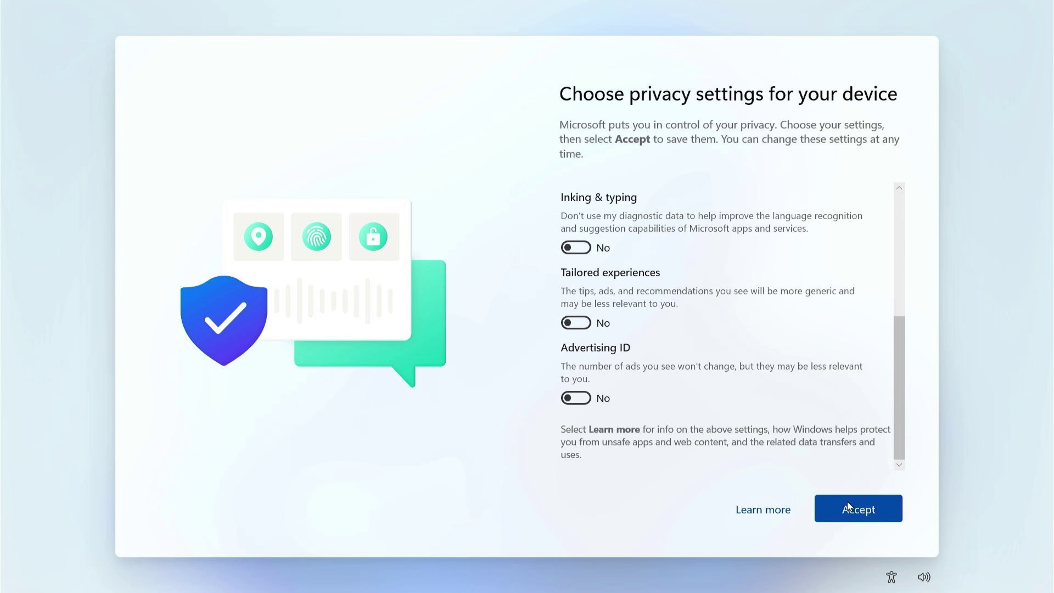
{"action": "left_click", "coordinate": [851, 506]}
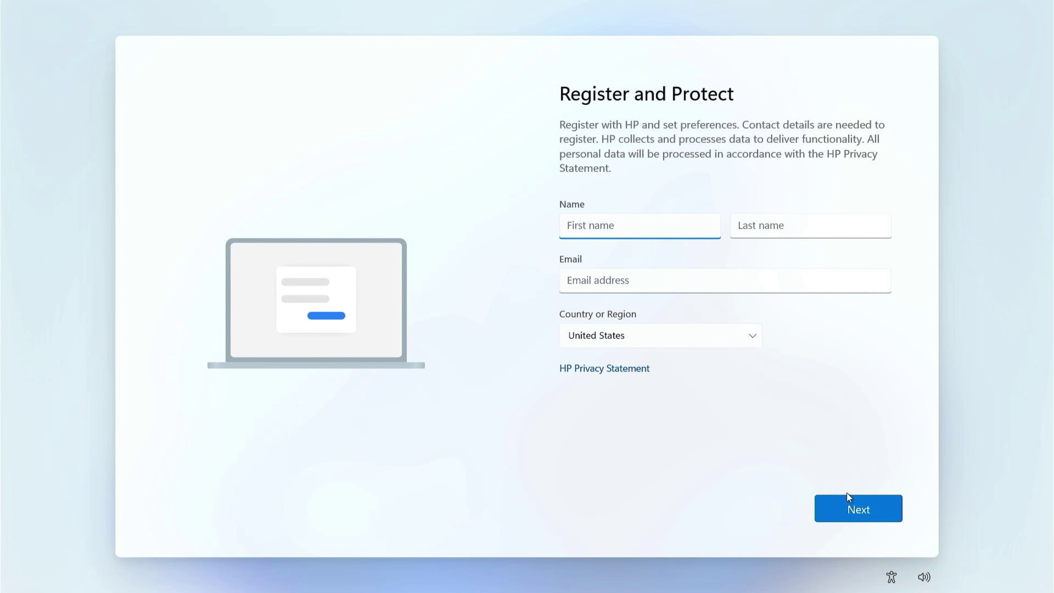
Skip HP registration and withdraw consent for HP support data and tailored ads
{"action": "left_click", "coordinate": [852, 505]}
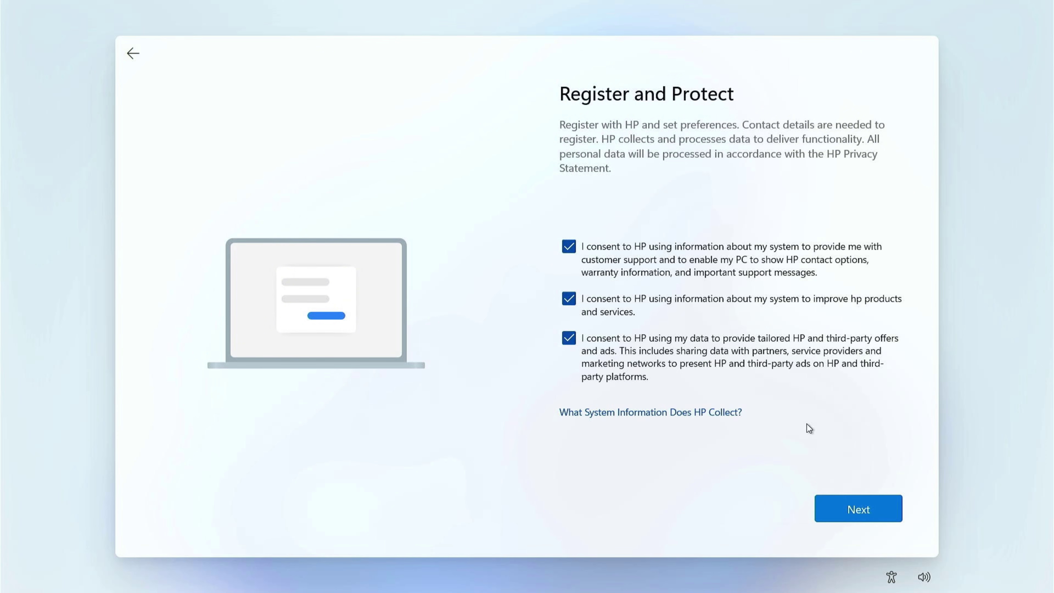
{"action": "left_click", "coordinate": [569, 246]}
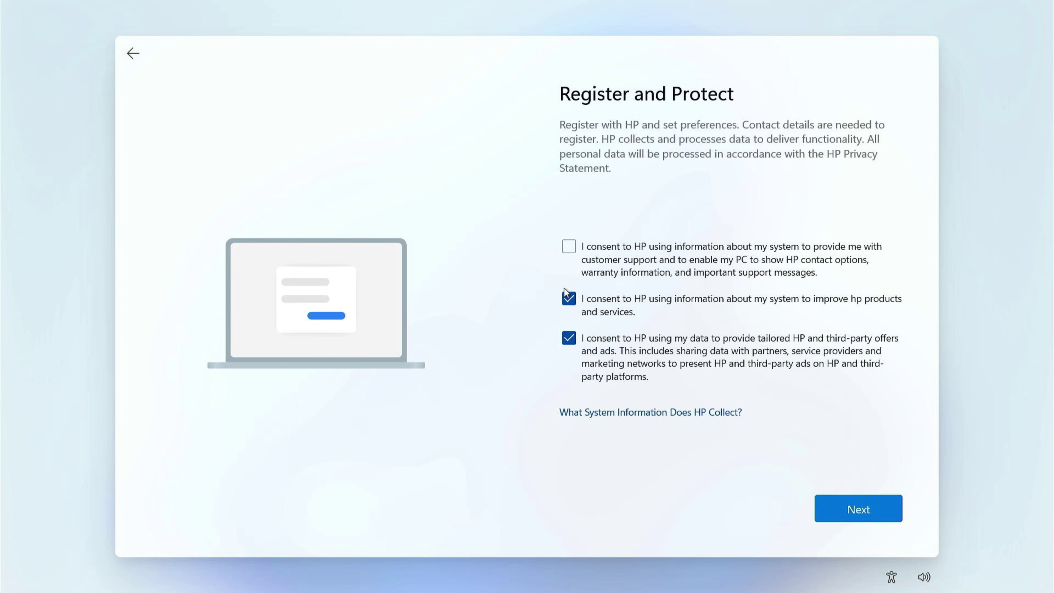
{"action": "left_click", "coordinate": [575, 339]}
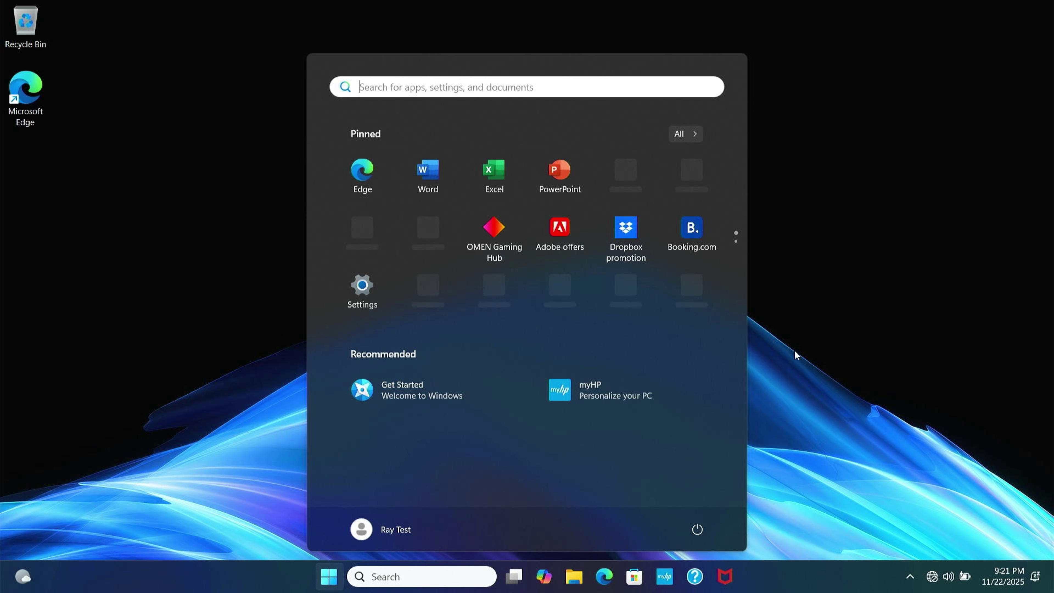
Set Taskbar alignment to Left under Taskbar behaviors, then close Settings
{"action": "right_click", "coordinate": [808, 581]}
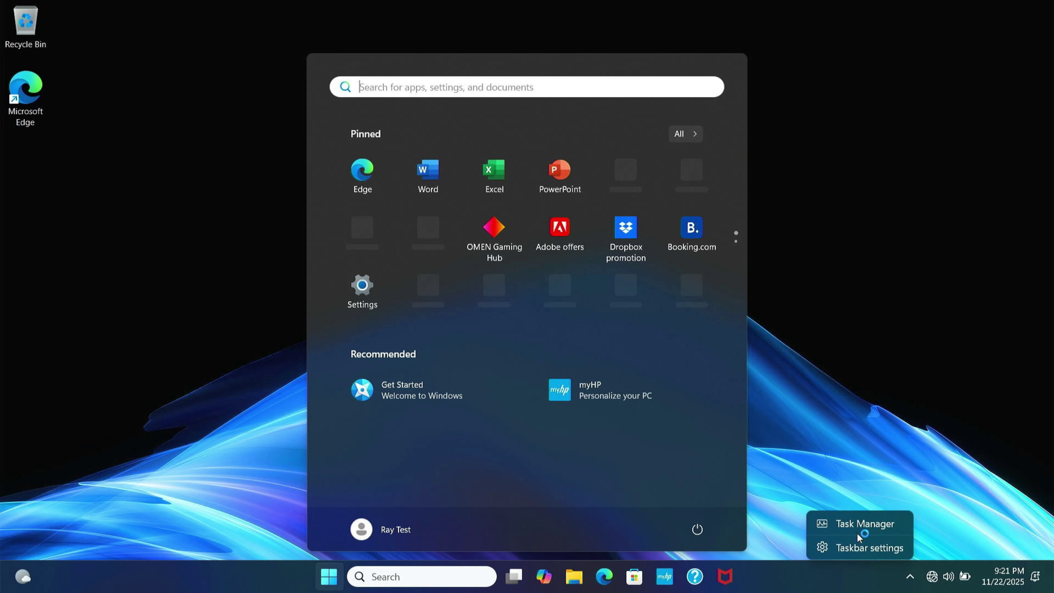
{"action": "left_click", "coordinate": [877, 546]}
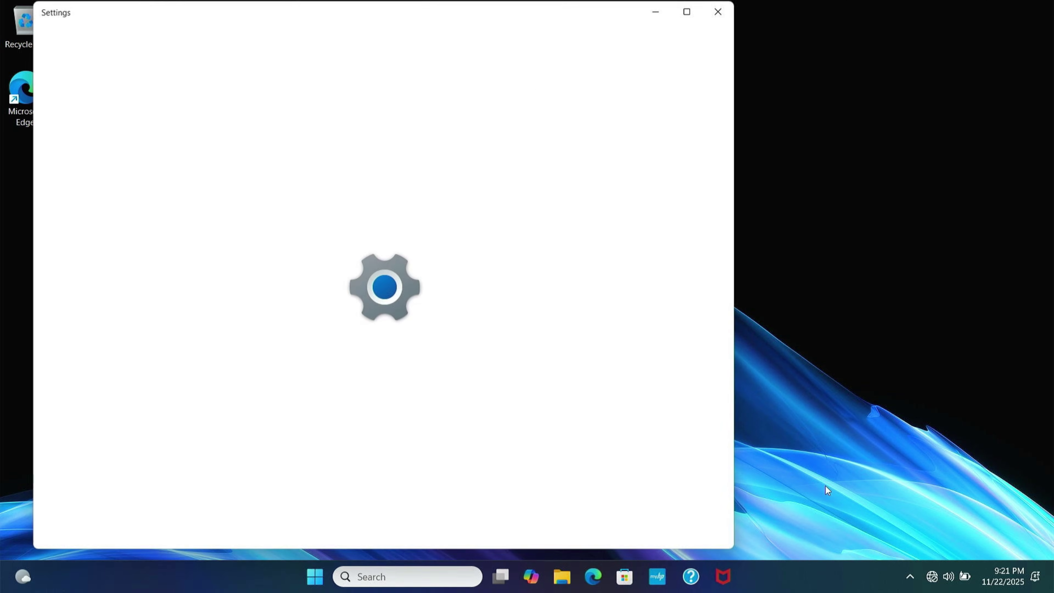
{"action": "scroll", "coordinate": [602, 358], "scroll_direction": "down", "scroll_amount": 3}
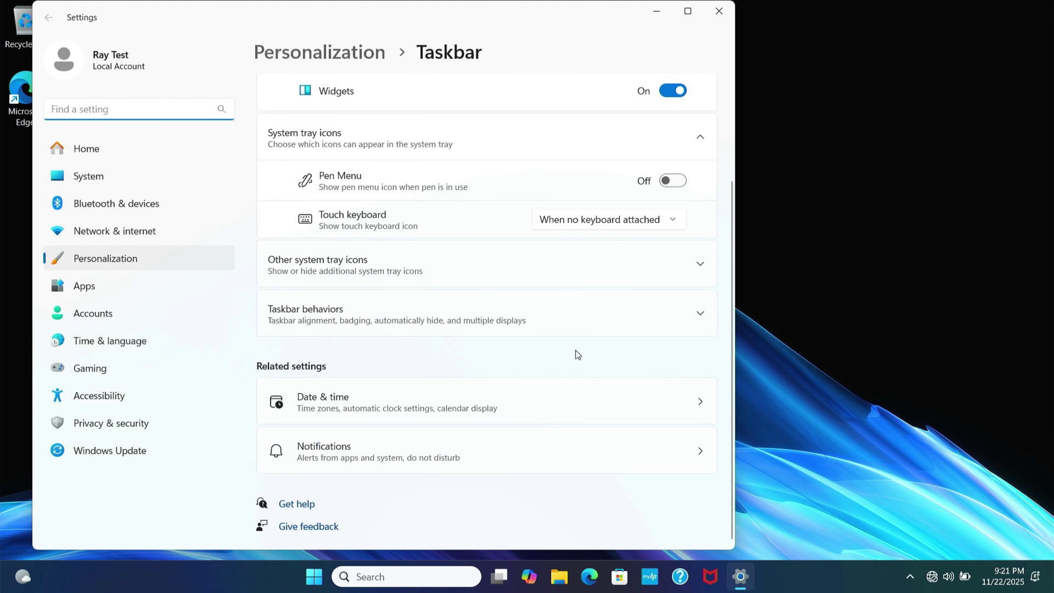
{"action": "left_click", "coordinate": [595, 321]}
{"action": "left_click", "coordinate": [643, 352]}
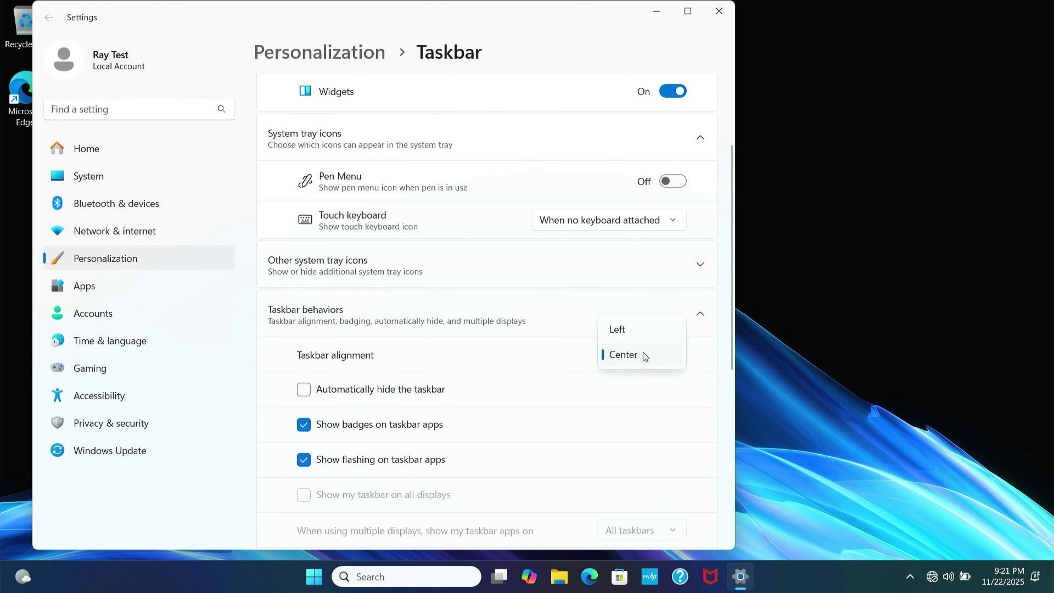
{"action": "left_click", "coordinate": [636, 329]}
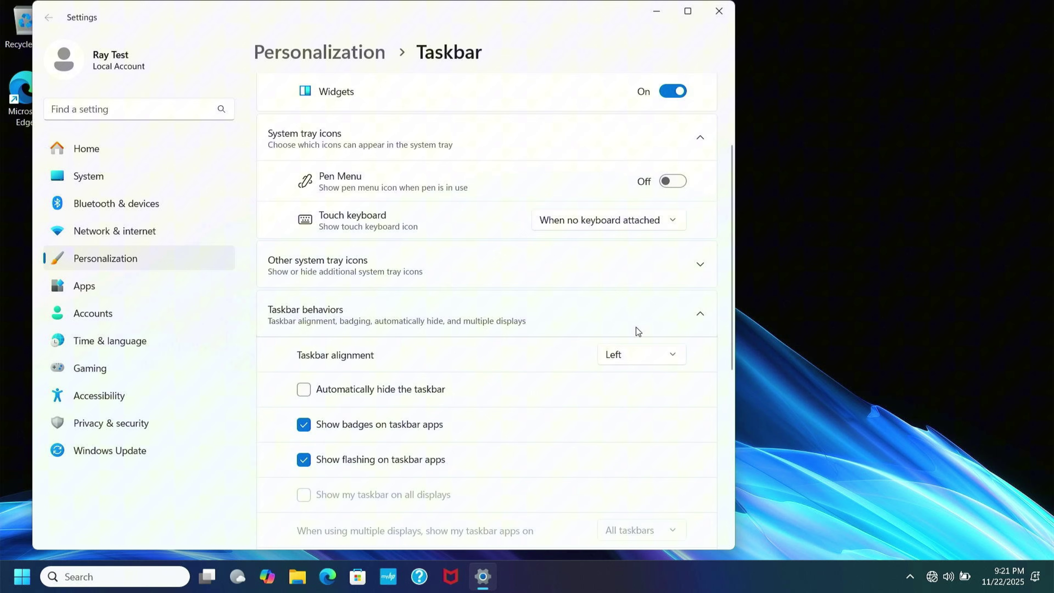
{"action": "left_click", "coordinate": [795, 297]}
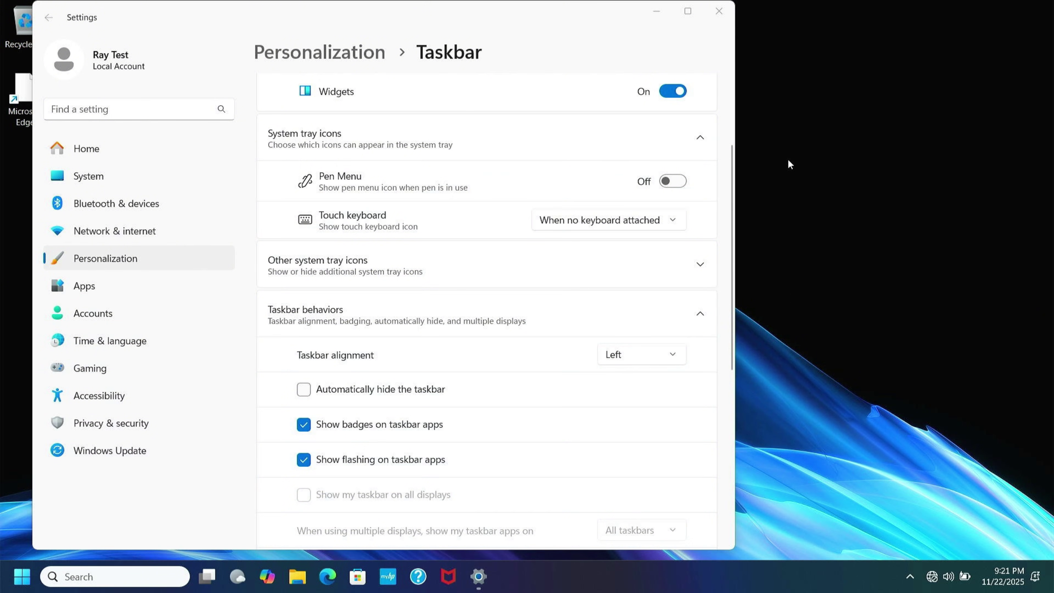
{"action": "left_click", "coordinate": [729, 21]}
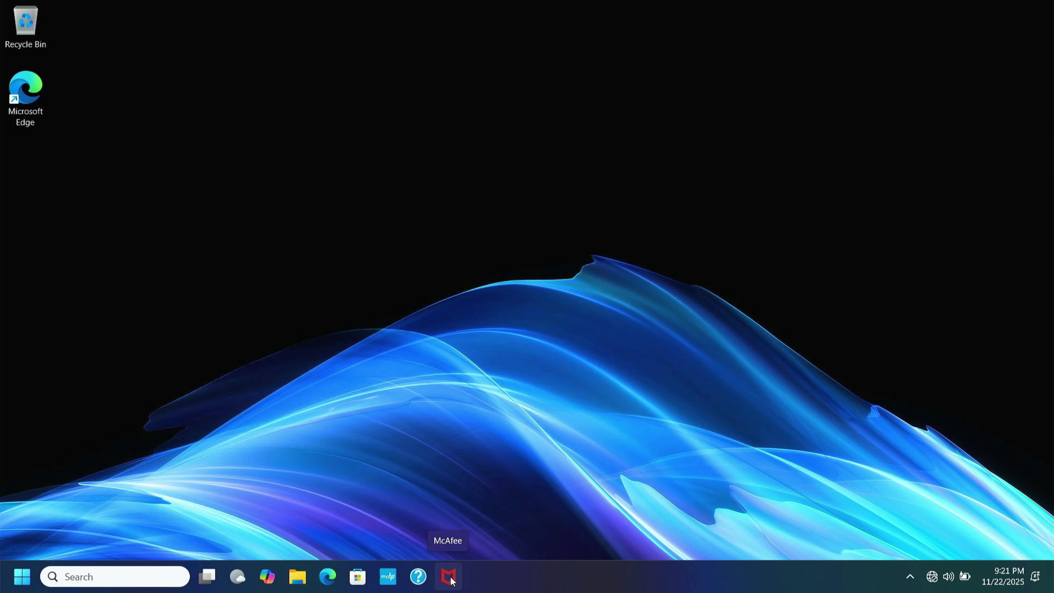
Launch McAfee from the taskbar and bring up the Start menu
{"action": "left_click", "coordinate": [453, 580]}
{"action": "key", "text": "super"}
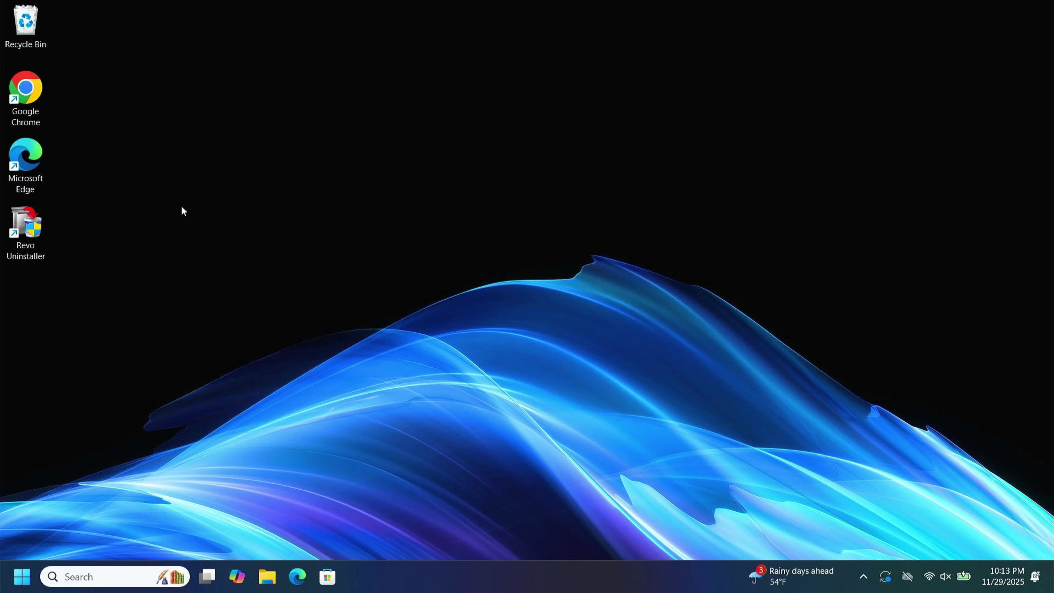
Launch Revo Uninstaller 2.6.2 from its desktop shortcut, listing 10 installed applications
{"action": "double_click", "coordinate": [25, 226]}
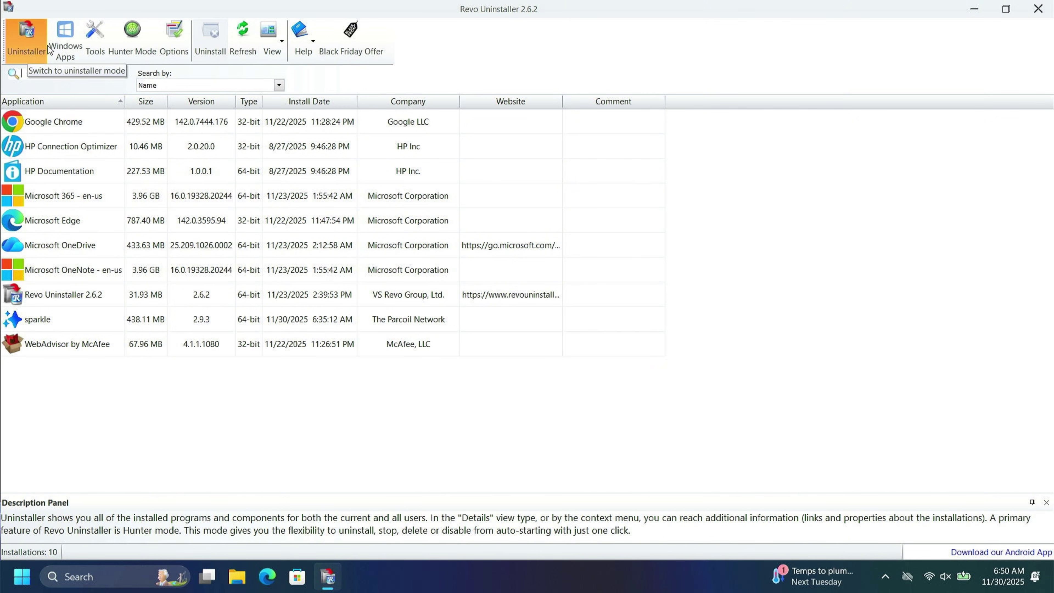
Uninstall the HP app from Revo's Windows Apps list and scan for its leftovers
{"action": "left_click", "coordinate": [60, 42]}
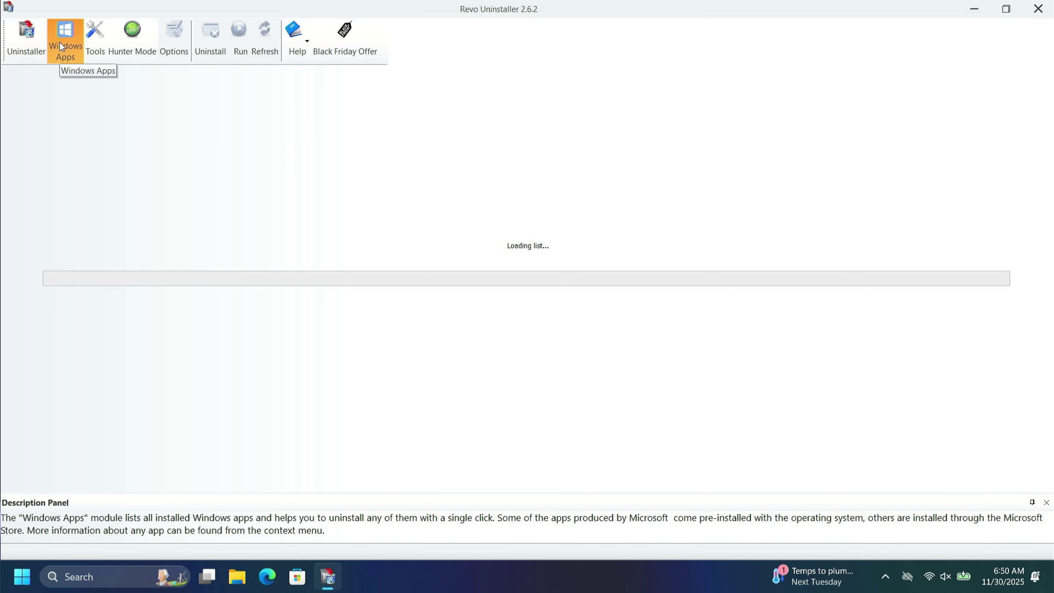
{"action": "right_click", "coordinate": [120, 217]}
{"action": "left_click", "coordinate": [161, 226]}
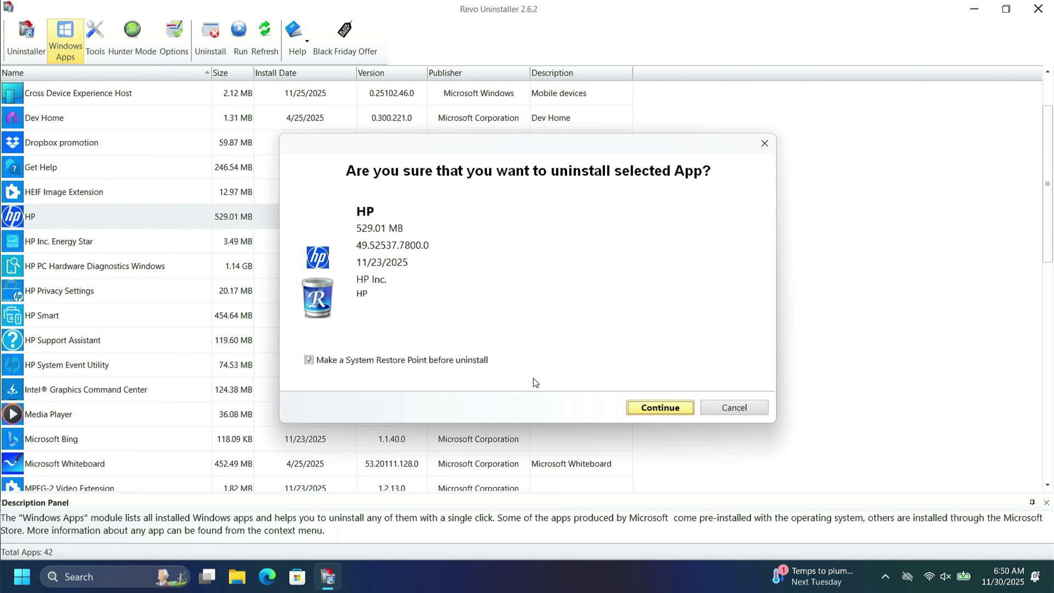
{"action": "left_click", "coordinate": [654, 408]}
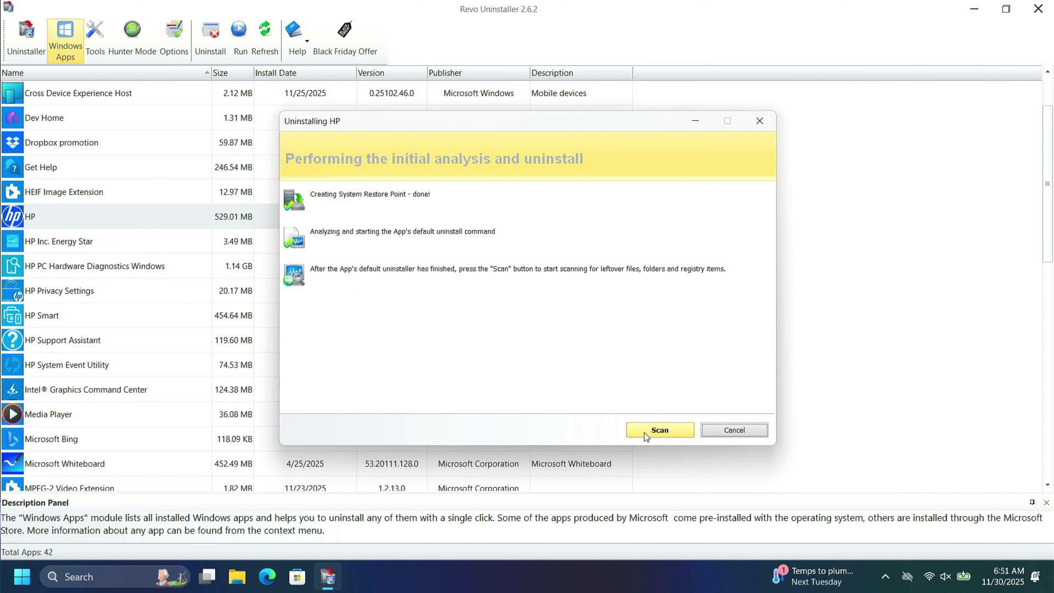
{"action": "left_click", "coordinate": [656, 435]}
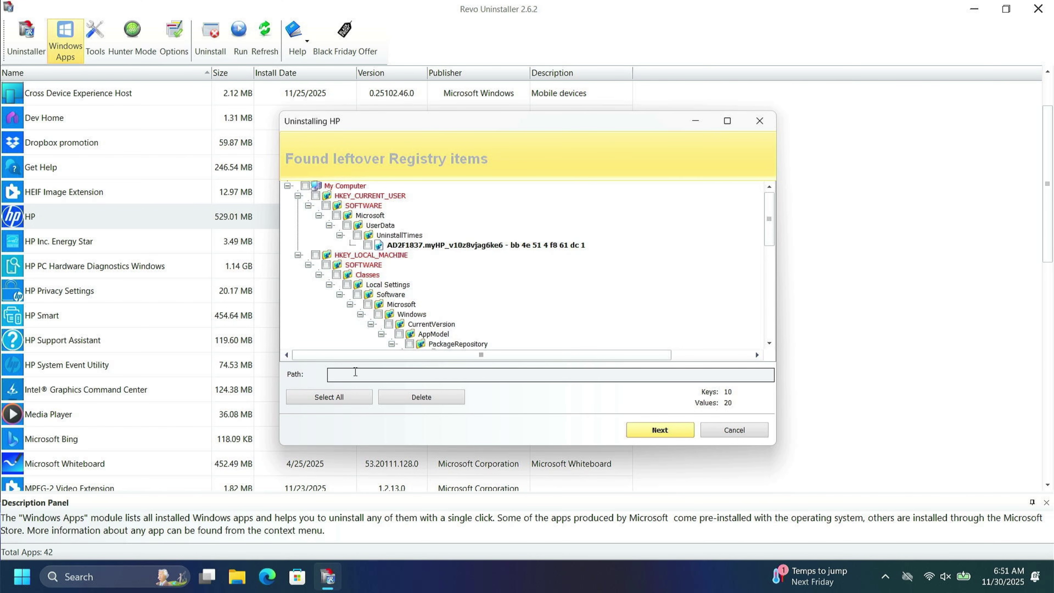
Delete all of HP's leftover registry items and leftover files and folders
{"action": "left_click", "coordinate": [338, 398]}
{"action": "left_click", "coordinate": [423, 400]}
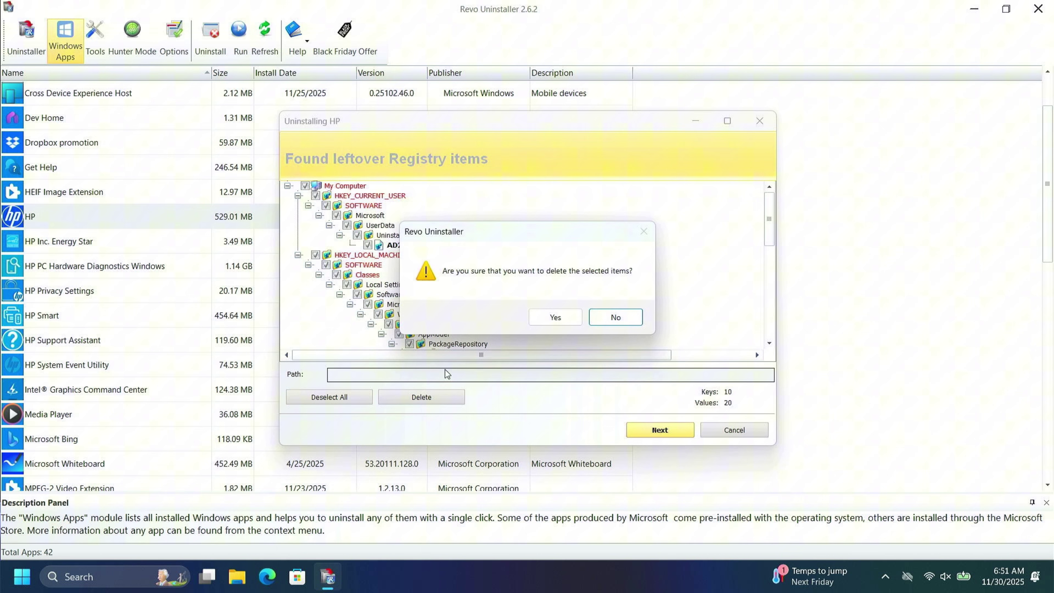
{"action": "left_click", "coordinate": [560, 323]}
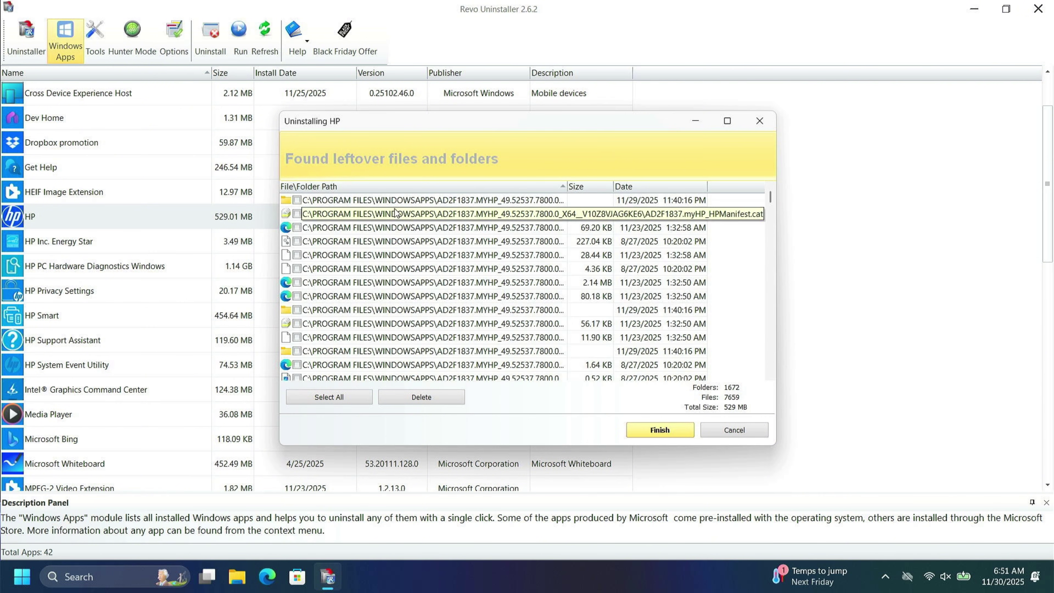
{"action": "left_click", "coordinate": [327, 402]}
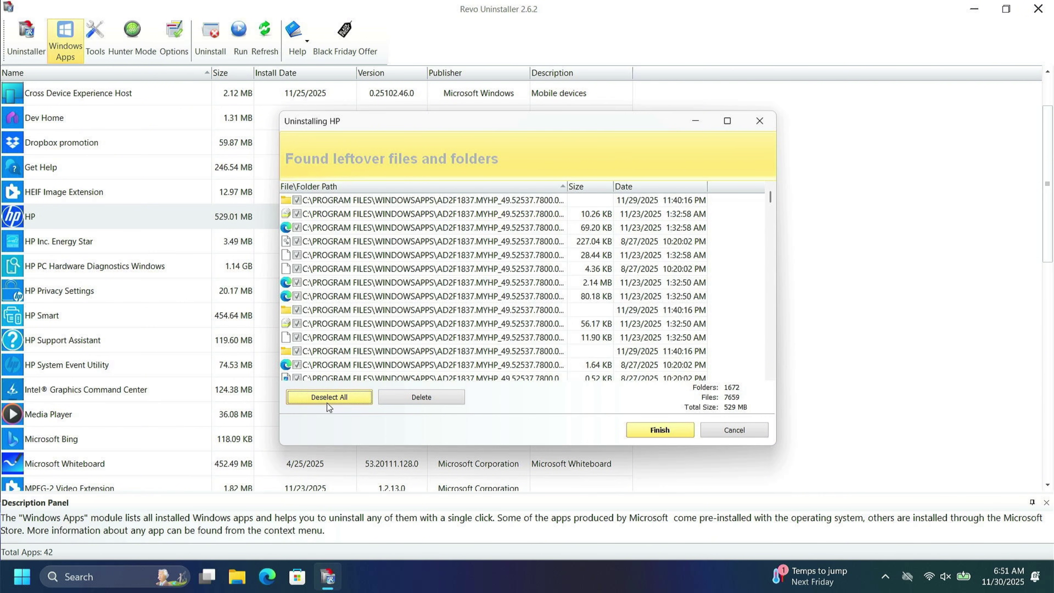
{"action": "left_click", "coordinate": [414, 399]}
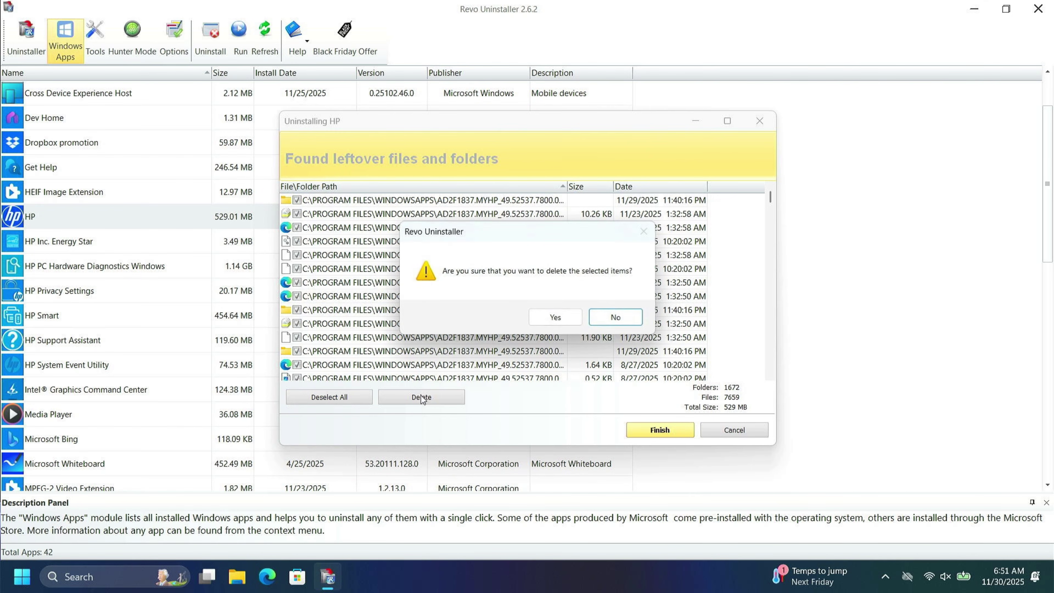
{"action": "left_click", "coordinate": [552, 319]}
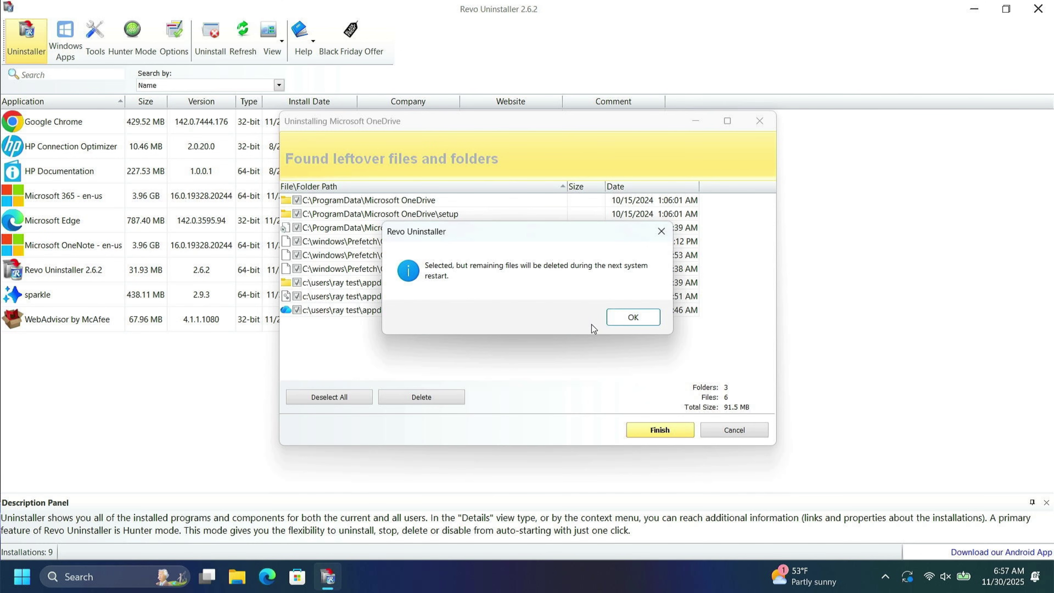
Acknowledge the restart notice to finish OneDrive removal, then start uninstalling WebAdvisor by McAfee
{"action": "left_click", "coordinate": [632, 317]}
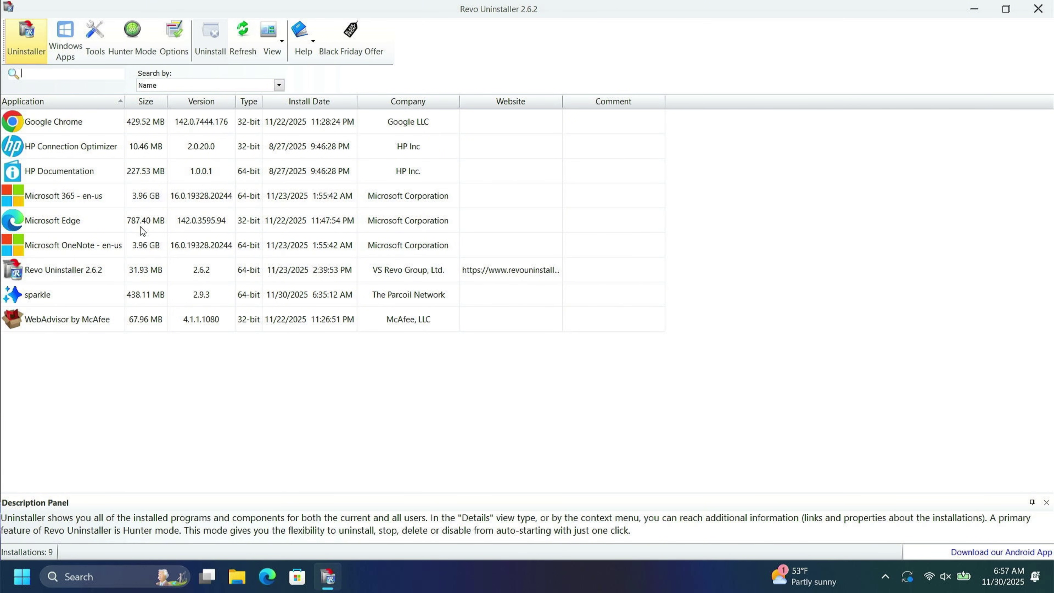
{"action": "right_click", "coordinate": [97, 321]}
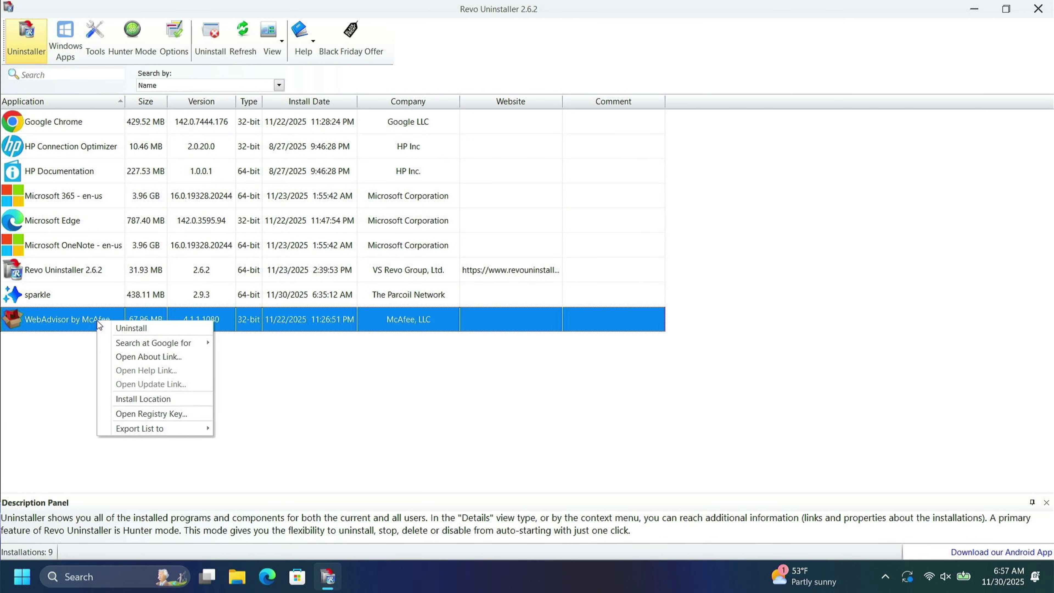
{"action": "left_click", "coordinate": [142, 329]}
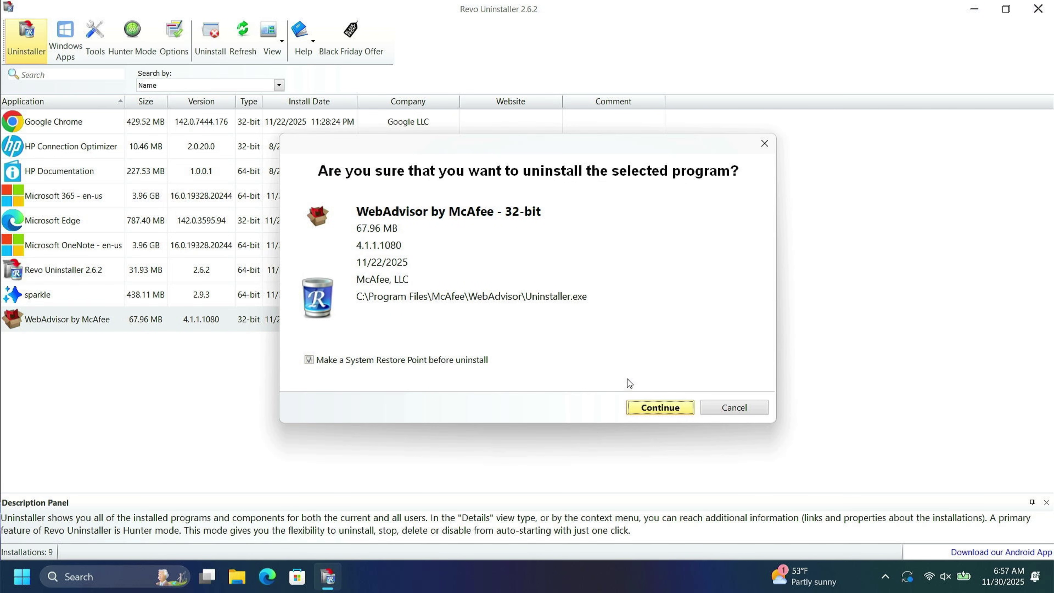
{"action": "left_click", "coordinate": [656, 407]}
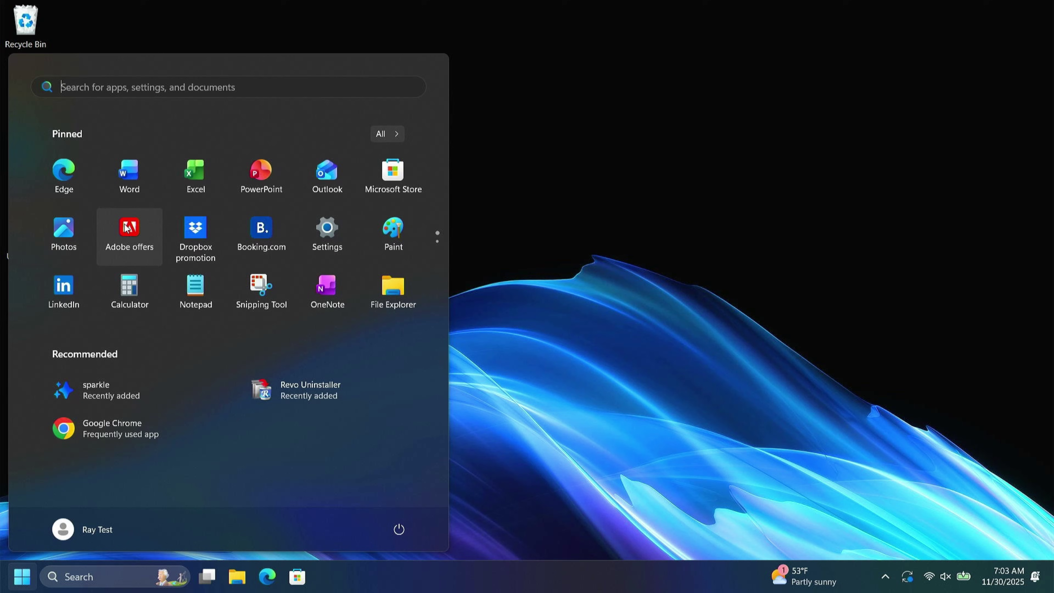
Unpin the LinkedIn tile from the Start menu
{"action": "right_click", "coordinate": [53, 294]}
{"action": "left_click", "coordinate": [124, 399]}
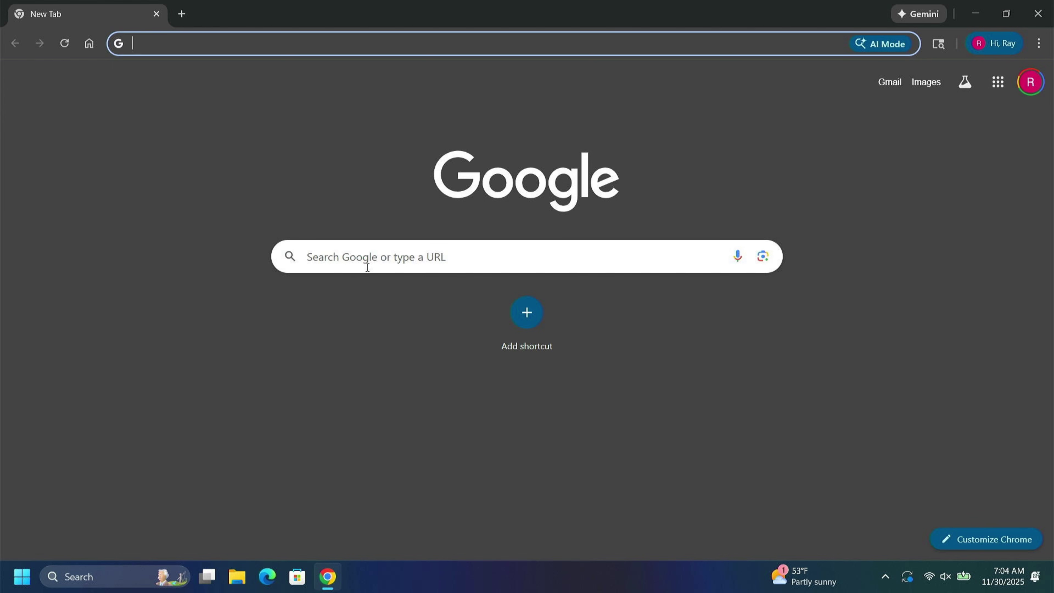
Search Google for 'chris titus' and open the Ultimate Windows Utility page
{"action": "left_click", "coordinate": [367, 265]}
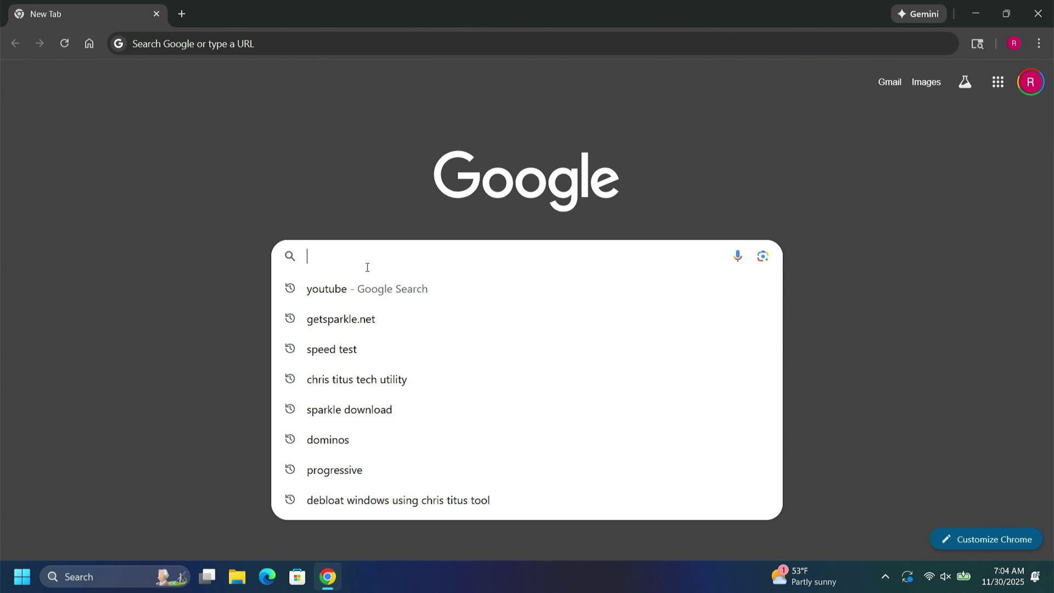
{"action": "type", "text": "chris ti"}
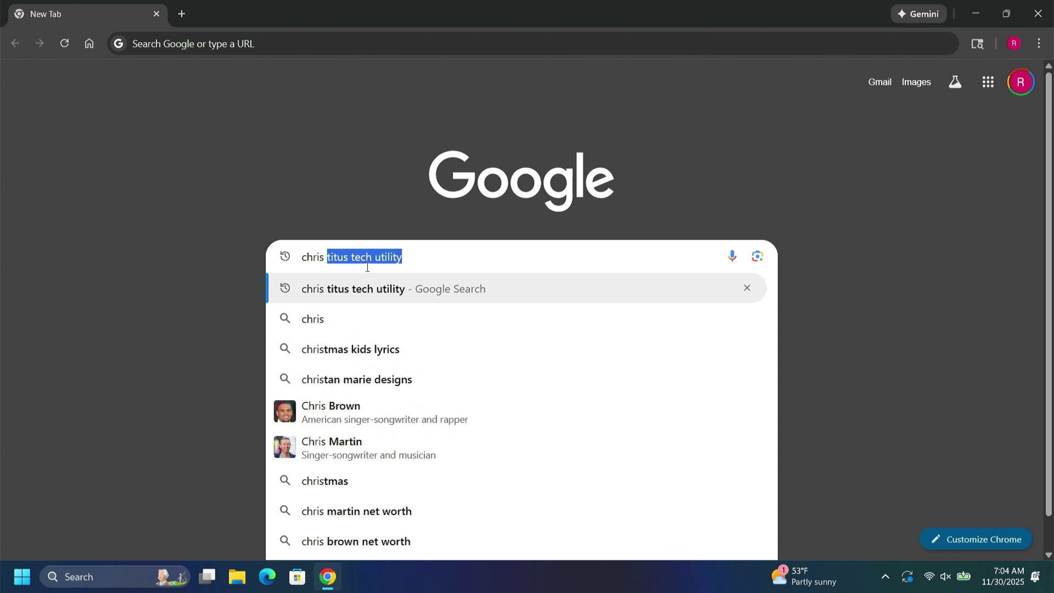
{"action": "type", "text": "tus"}
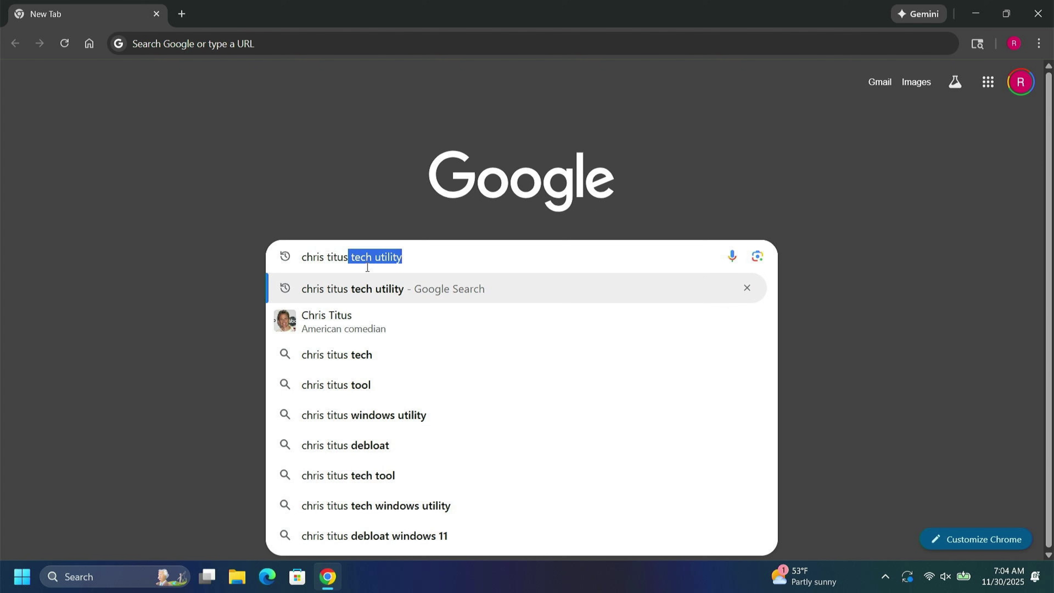
{"action": "left_click", "coordinate": [299, 383]}
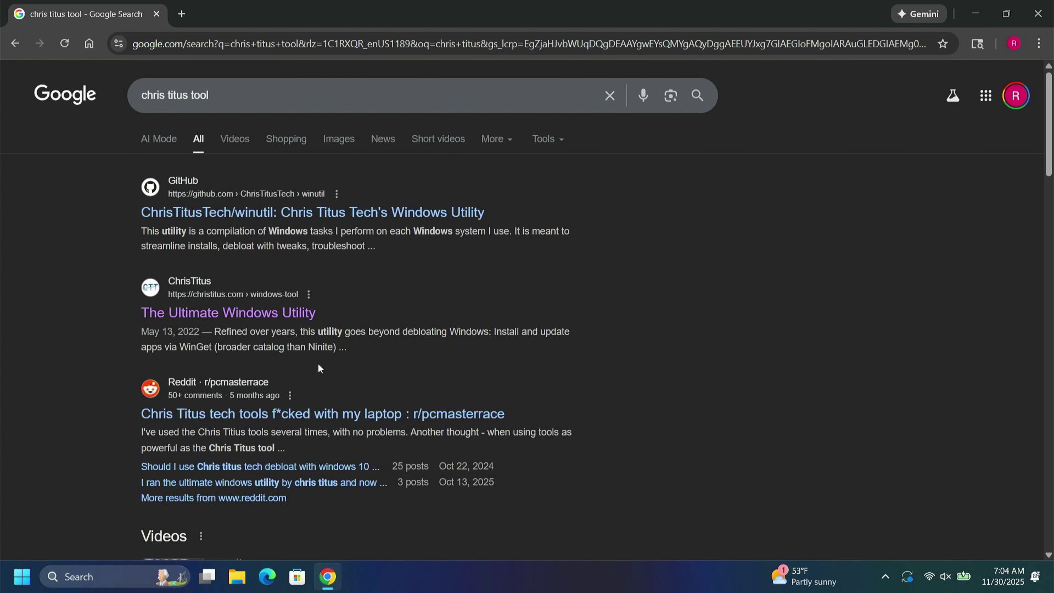
{"action": "left_click", "coordinate": [282, 315]}
{"action": "scroll", "coordinate": [407, 297], "scroll_direction": "down", "scroll_amount": 5}
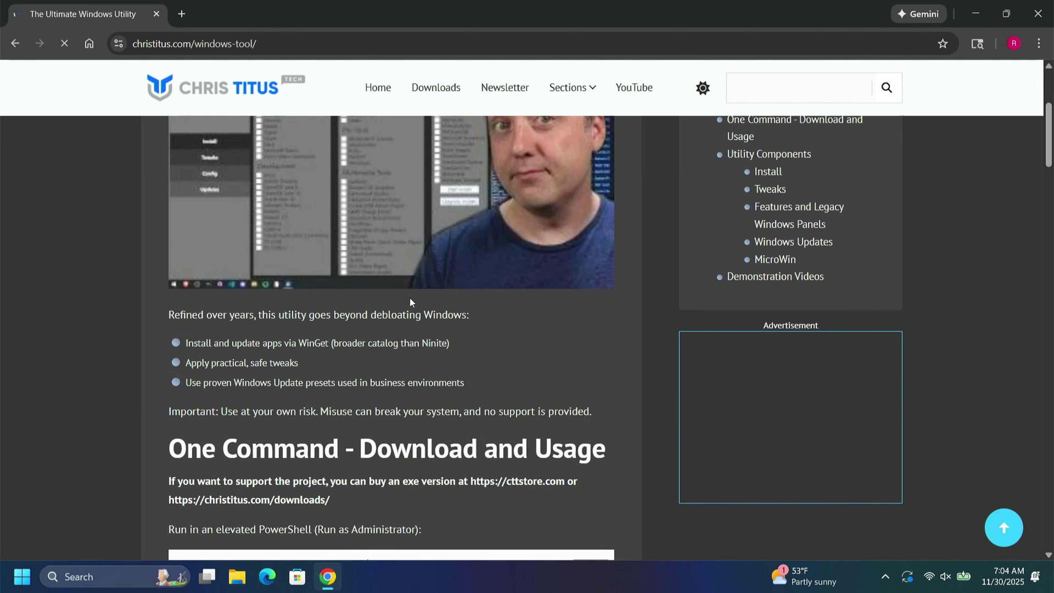
{"action": "scroll", "coordinate": [410, 298], "scroll_direction": "down", "scroll_amount": 1}
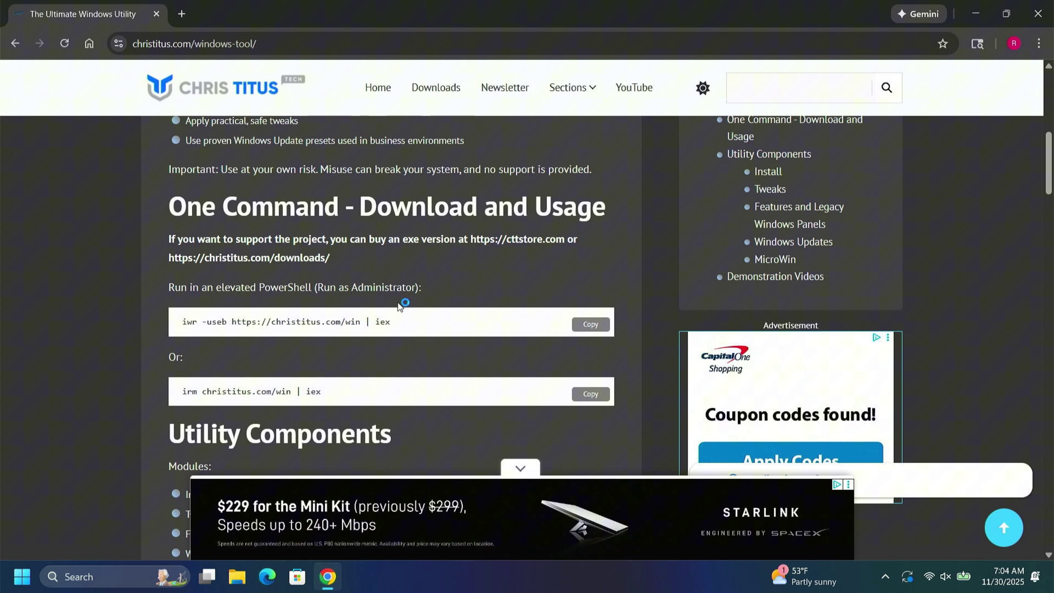
{"action": "left_click", "coordinate": [584, 326]}
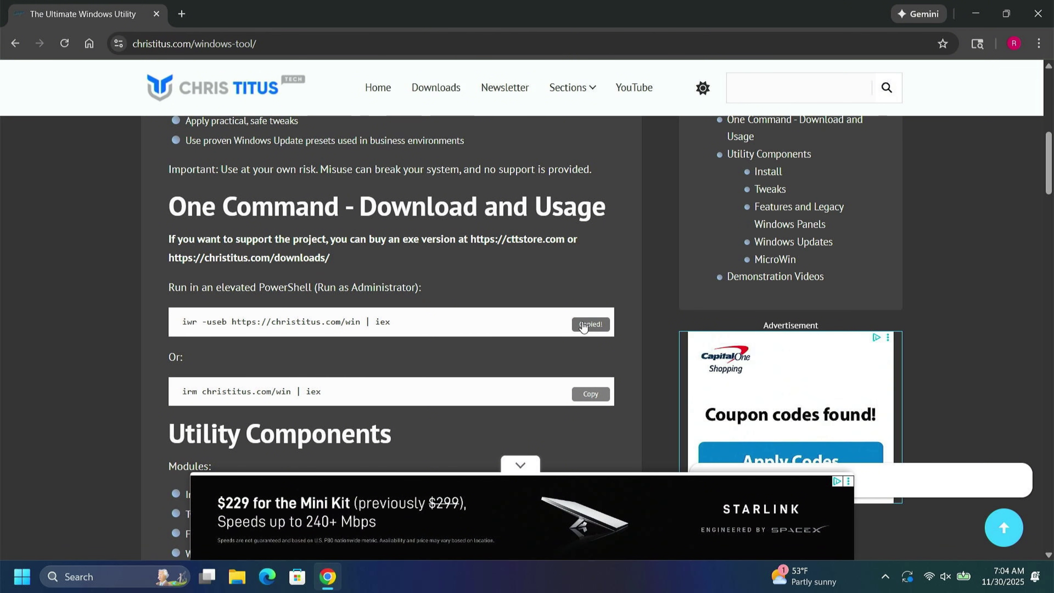
{"action": "left_click_drag", "start_coordinate": [446, 312], "coordinate": [300, 328]}
{"action": "left_click", "coordinate": [594, 325]}
{"action": "key", "text": "alt+F4"}
Launch WinUtil by running the pasted iwr command in an administrator PowerShell
{"action": "left_click", "coordinate": [110, 584]}
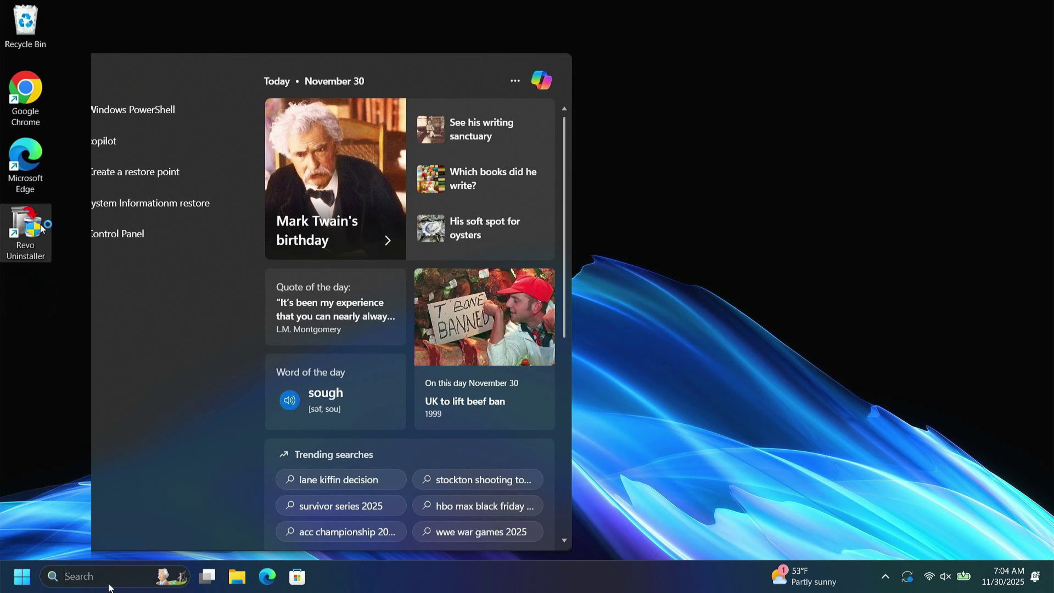
{"action": "type", "text": "power"}
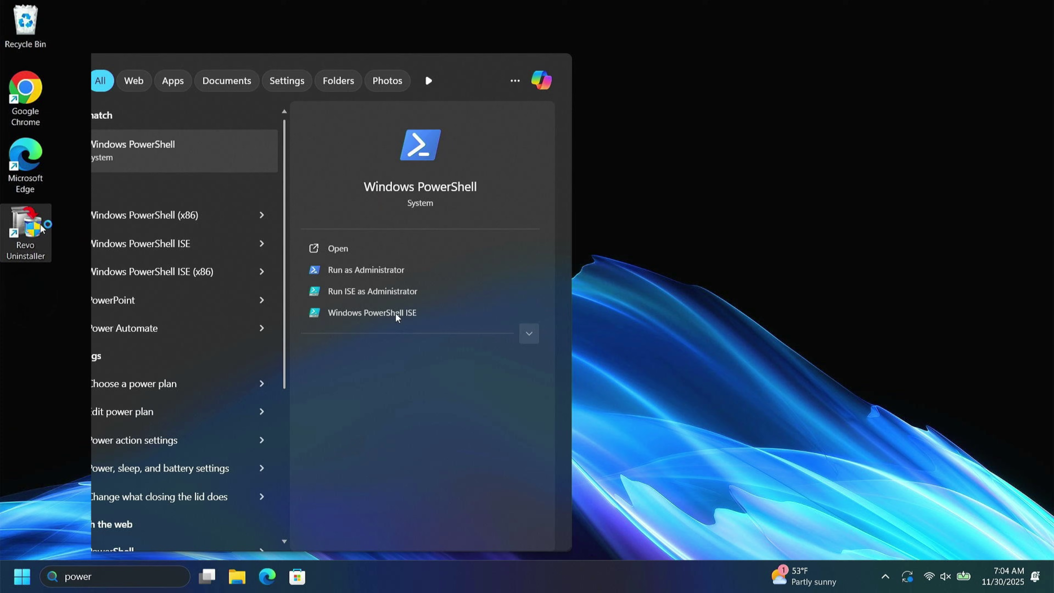
{"action": "left_click", "coordinate": [396, 270]}
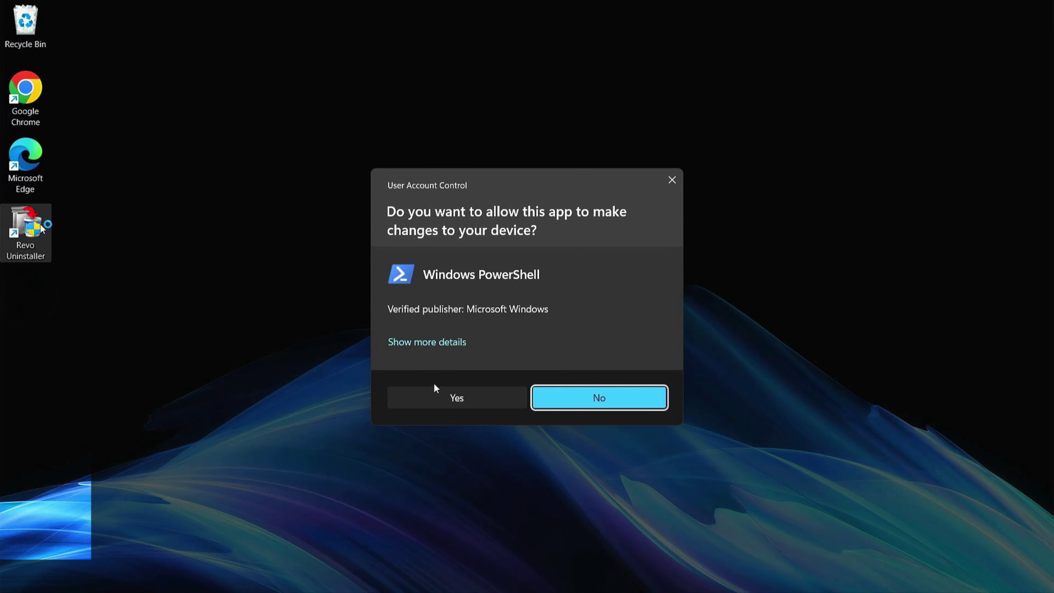
{"action": "left_click", "coordinate": [440, 400]}
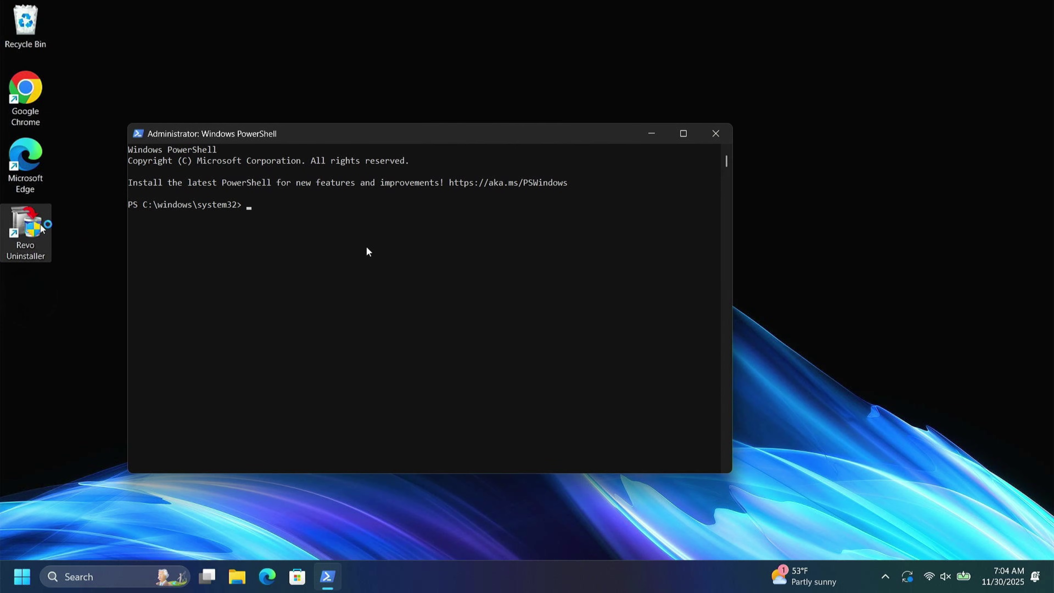
{"action": "key", "text": "ctrl+v"}
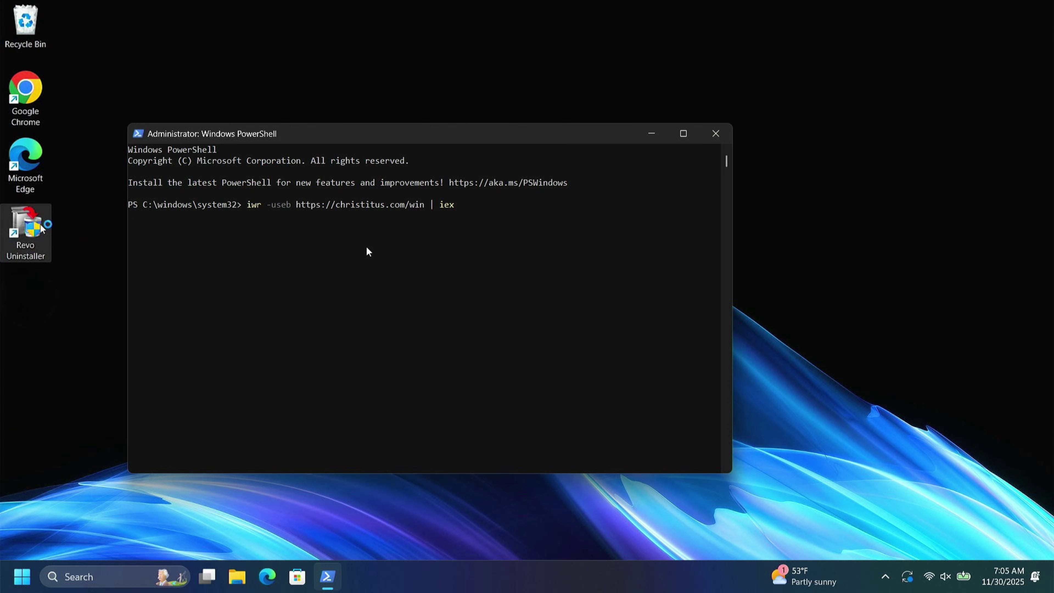
{"action": "key", "text": "Return"}
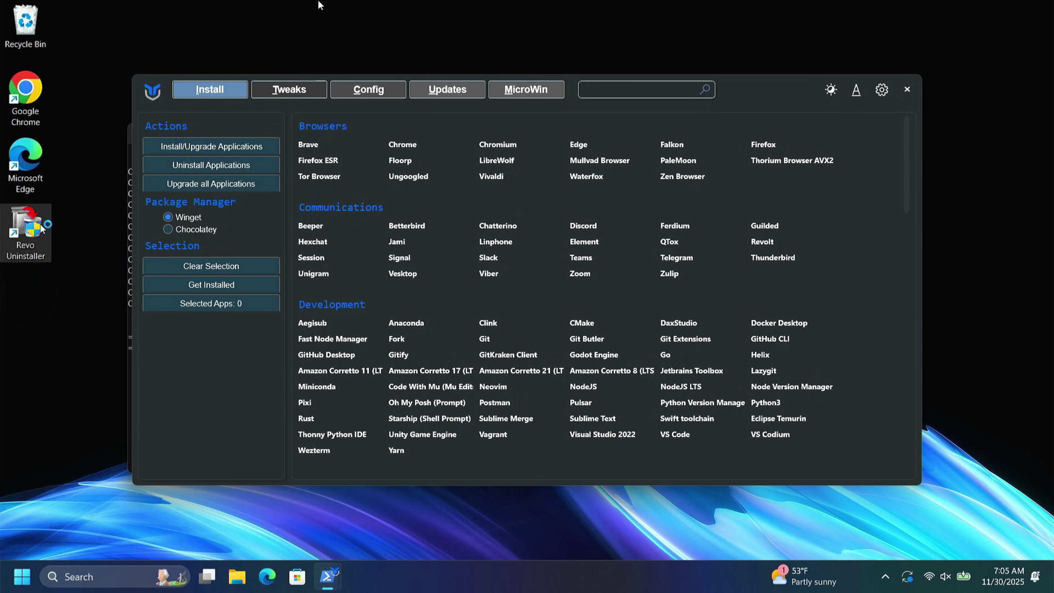
Select Standard tweaks plus Adobe Debloat, Edge Debloat, Disable Microsoft Copilot and Remove ALL MS Store Apps
{"action": "left_click", "coordinate": [293, 92]}
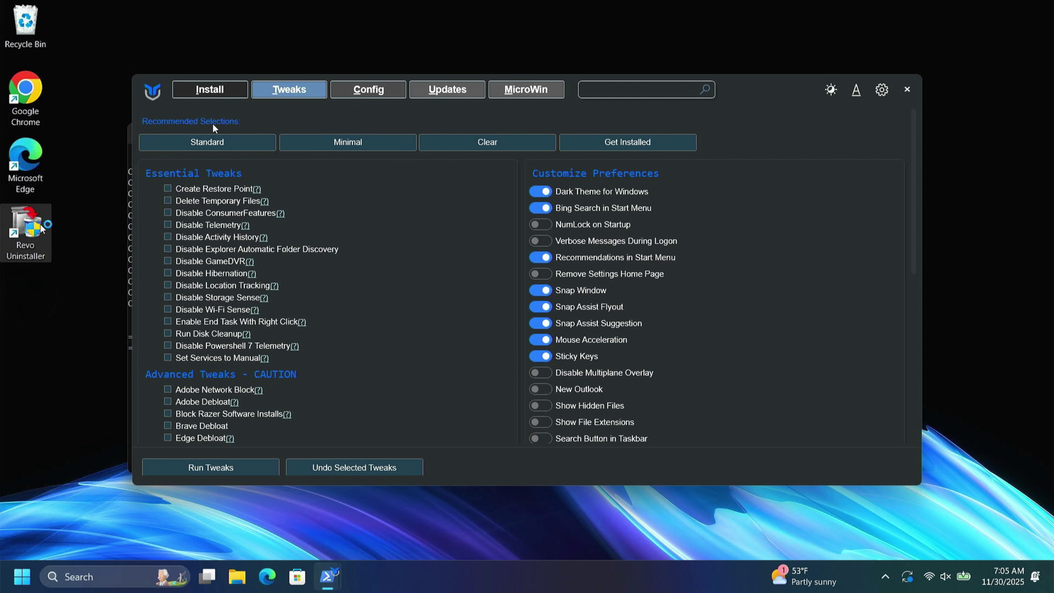
{"action": "left_click", "coordinate": [230, 146]}
{"action": "scroll", "coordinate": [259, 230], "scroll_direction": "down", "scroll_amount": 5}
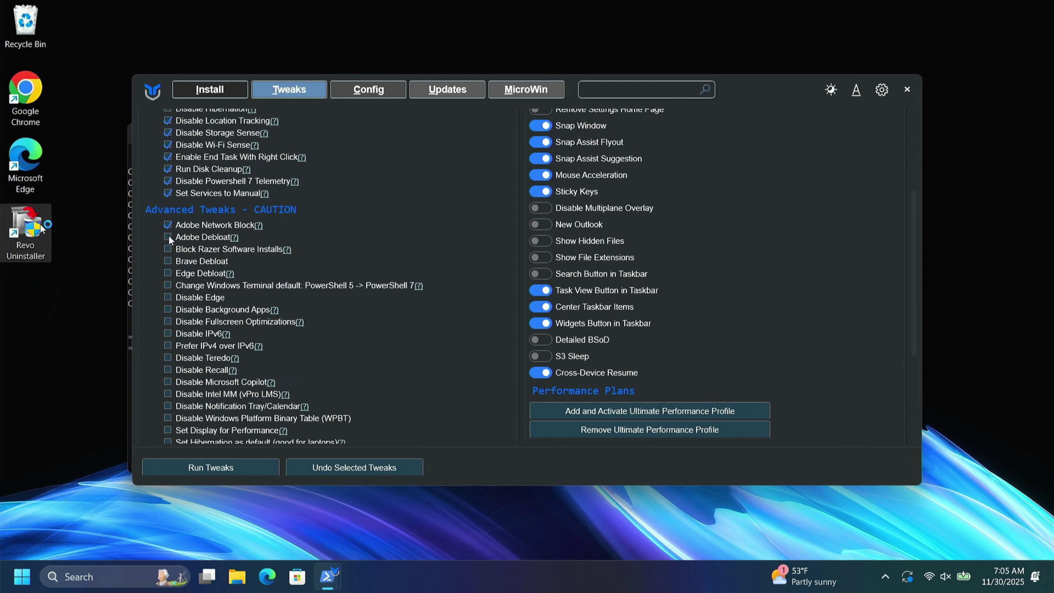
{"action": "left_click", "coordinate": [168, 236]}
{"action": "scroll", "coordinate": [313, 272], "scroll_direction": "down", "scroll_amount": 1}
{"action": "left_click", "coordinate": [168, 241]}
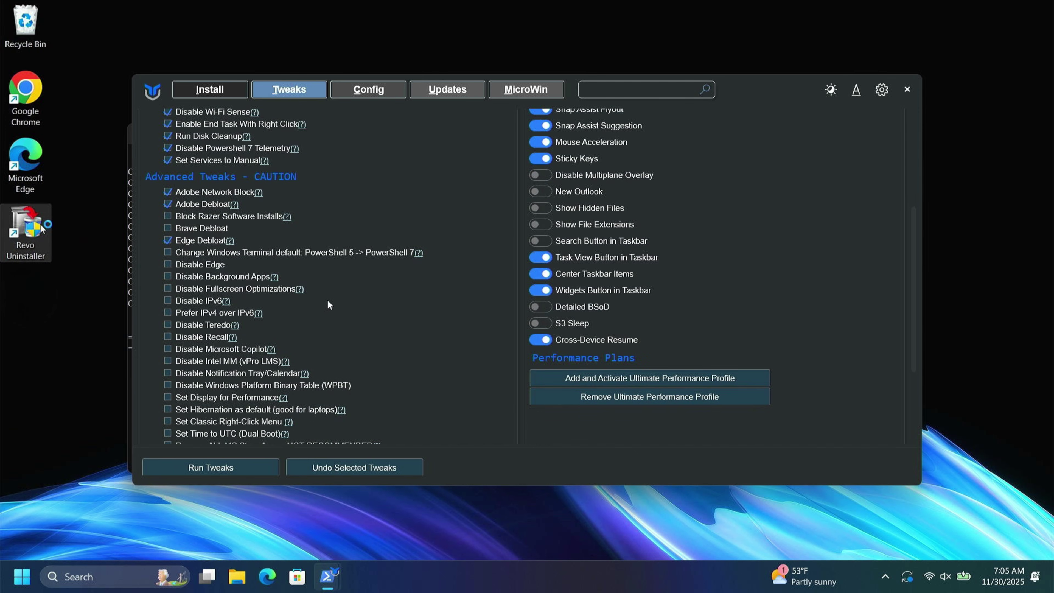
{"action": "scroll", "coordinate": [328, 298], "scroll_direction": "down", "scroll_amount": 2}
{"action": "left_click", "coordinate": [168, 284]}
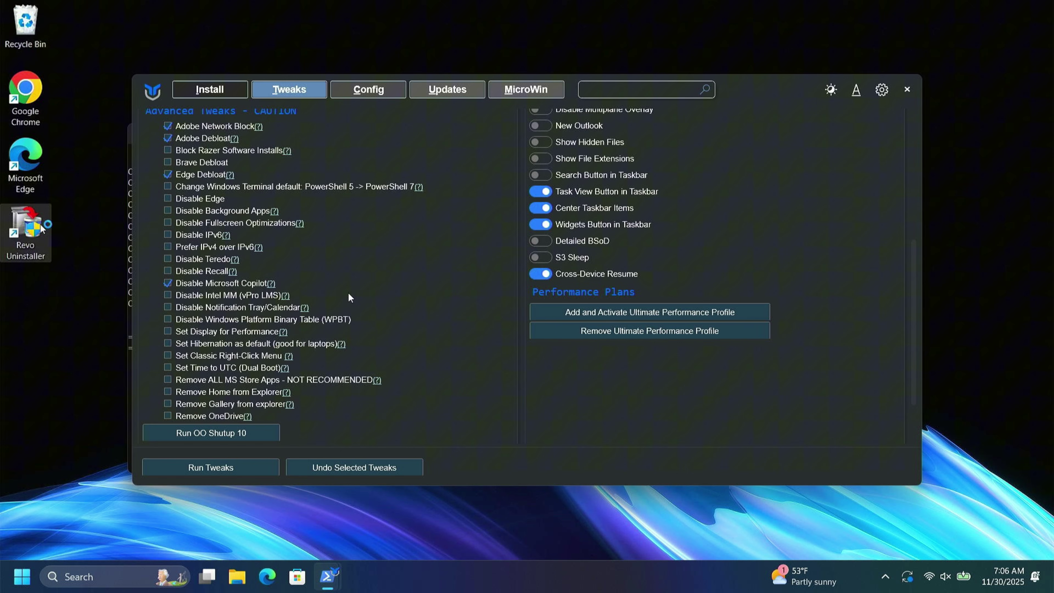
{"action": "scroll", "coordinate": [348, 297], "scroll_direction": "down", "scroll_amount": 1}
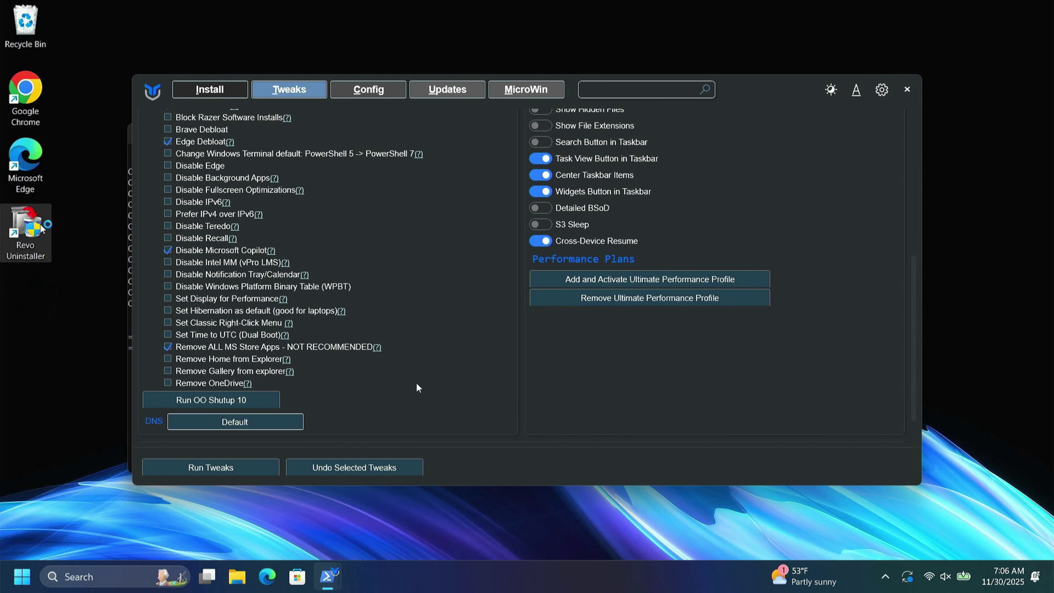
{"action": "mouse_move", "coordinate": [347, 350]}
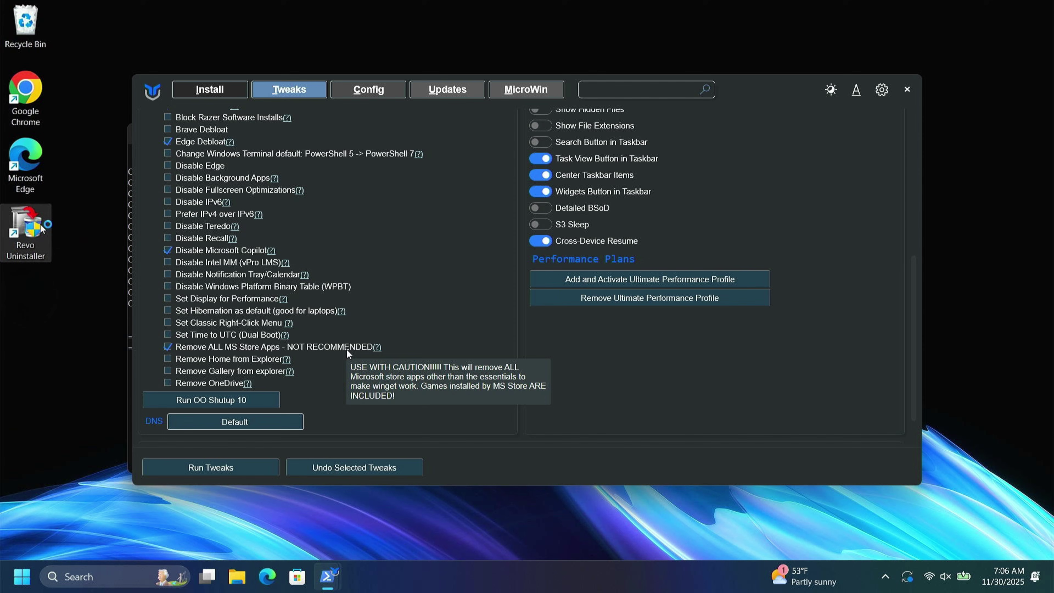
Turn off Bing Search and Recommendations in the Start Menu toggles
{"action": "scroll", "coordinate": [498, 316], "scroll_direction": "up", "scroll_amount": 10}
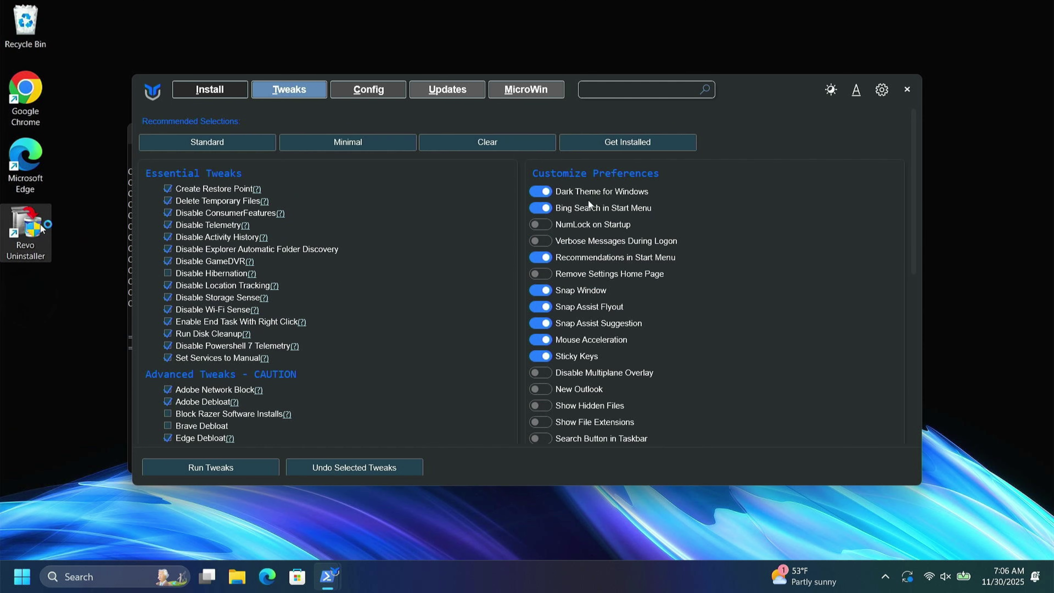
{"action": "left_click", "coordinate": [609, 215]}
{"action": "left_click", "coordinate": [567, 258]}
{"action": "left_click", "coordinate": [540, 208]}
{"action": "left_click", "coordinate": [540, 208]}
{"action": "left_click", "coordinate": [544, 257]}
Turn on showing file extensions and run the selected tweaks
{"action": "scroll", "coordinate": [701, 284], "scroll_direction": "down", "scroll_amount": 5}
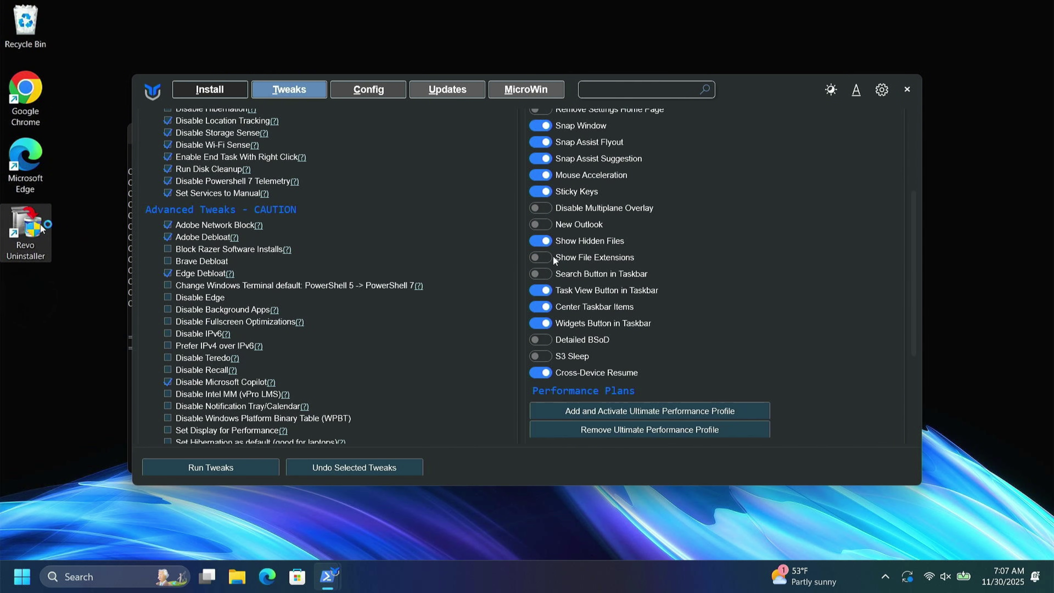
{"action": "left_click", "coordinate": [541, 257]}
{"action": "scroll", "coordinate": [239, 453], "scroll_direction": "up", "scroll_amount": 5}
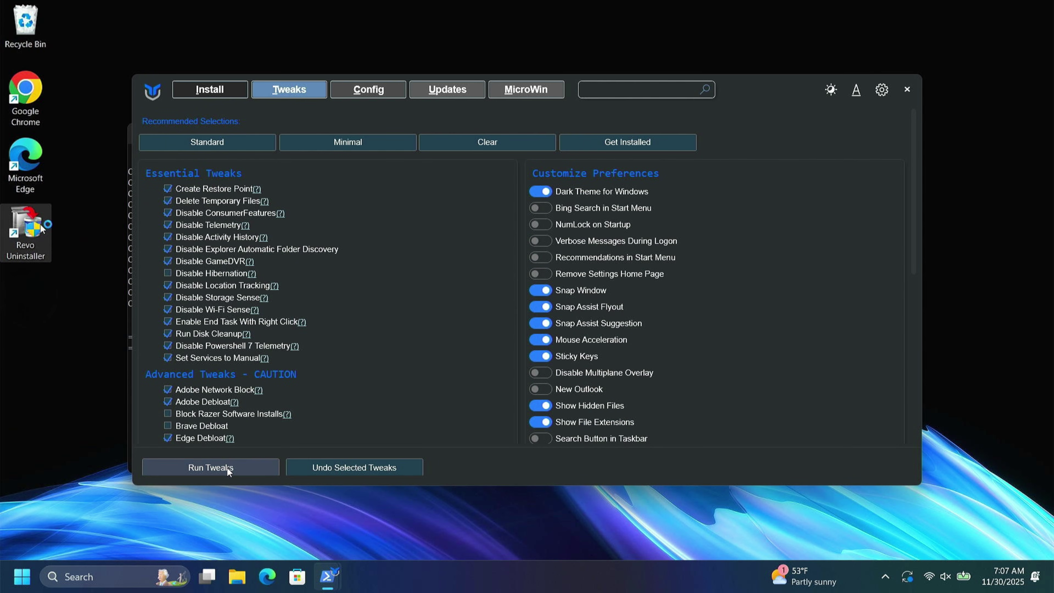
{"action": "left_click", "coordinate": [228, 468]}
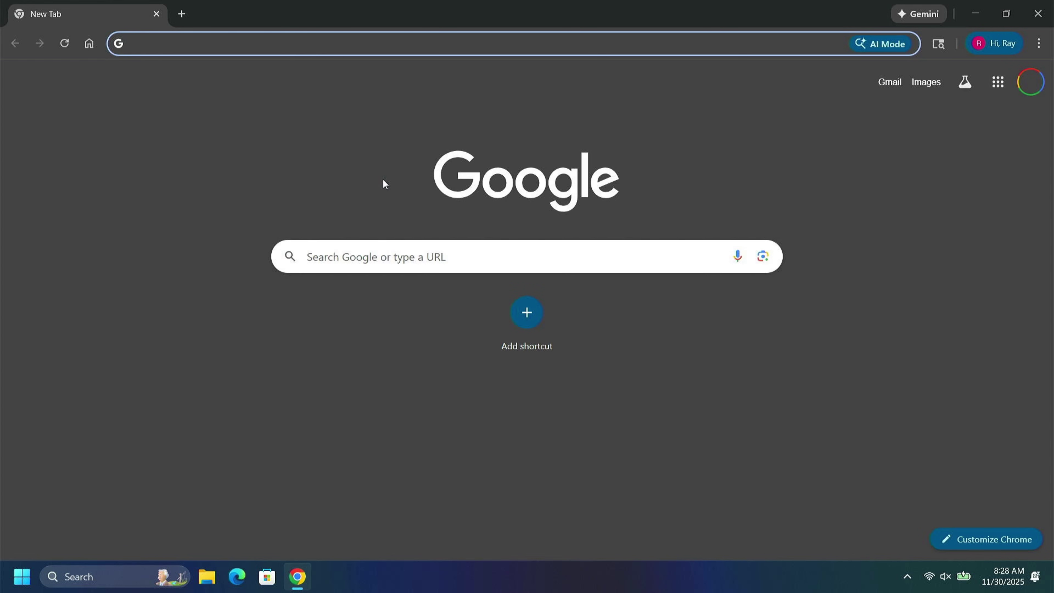
Search for the chris titus tool, open the Ultimate Windows Utility page and copy the iwr command
{"action": "left_click", "coordinate": [398, 254]}
{"action": "left_click", "coordinate": [391, 318]}
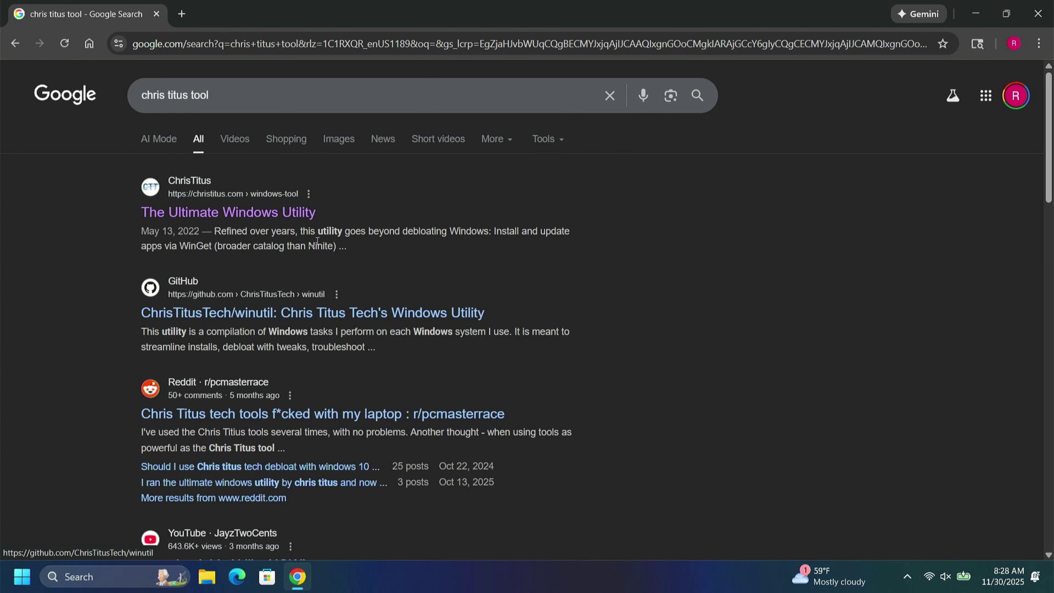
{"action": "left_click", "coordinate": [258, 214]}
{"action": "scroll", "coordinate": [336, 289], "scroll_direction": "down", "scroll_amount": 4}
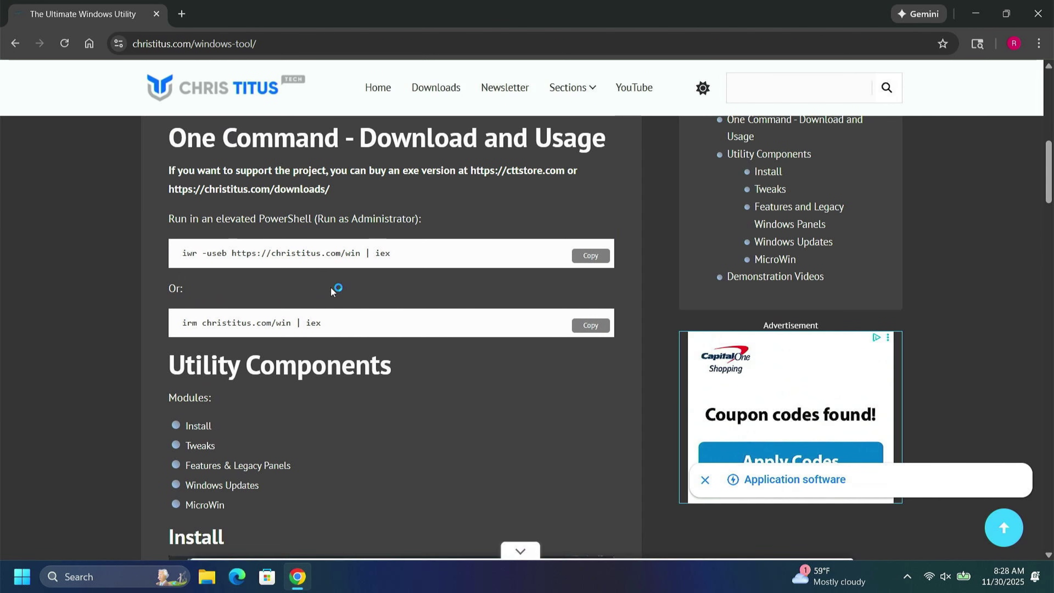
{"action": "left_click", "coordinate": [578, 255]}
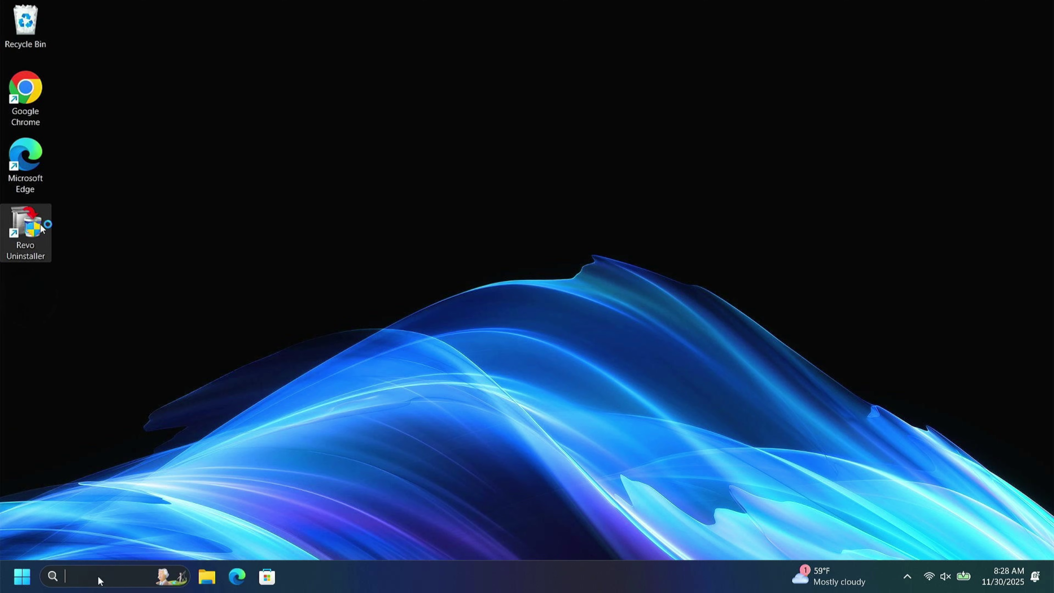
Open Windows PowerShell as administrator and paste the copied iwr WinUtil command
{"action": "left_click", "coordinate": [99, 577]}
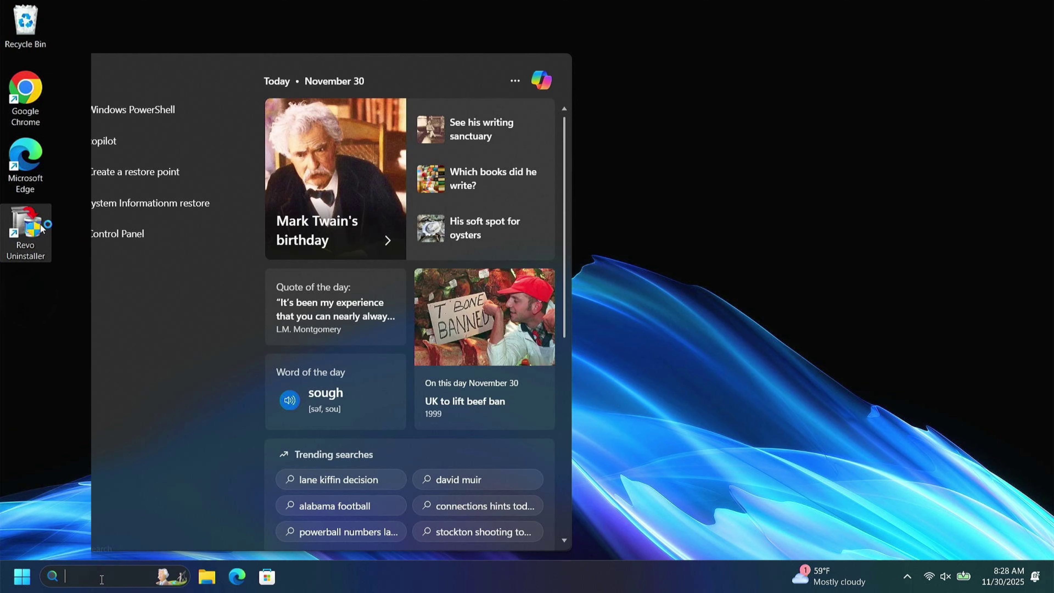
{"action": "right_click", "coordinate": [173, 124]}
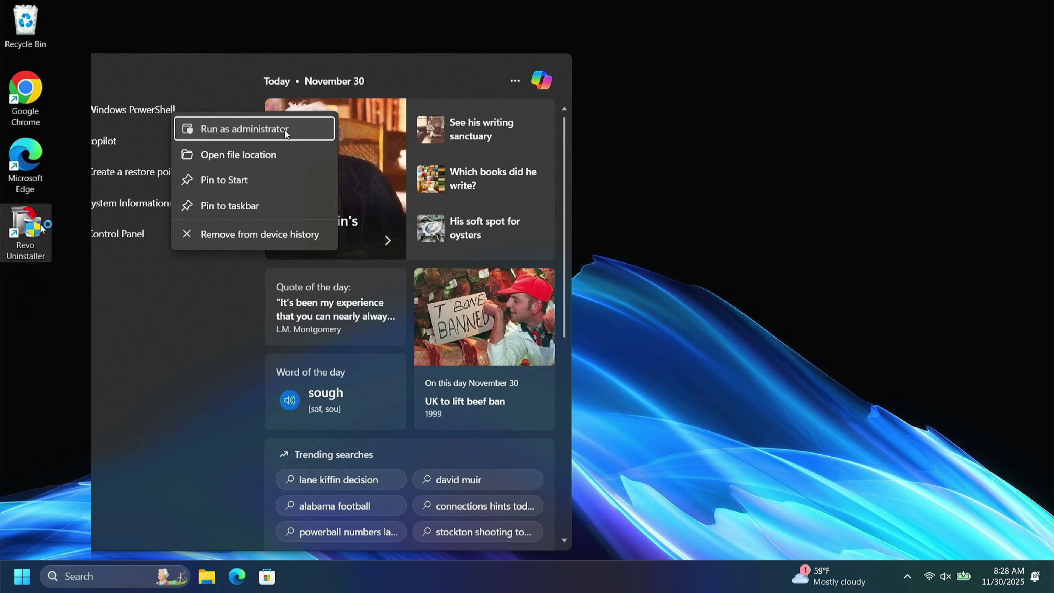
{"action": "left_click", "coordinate": [232, 130]}
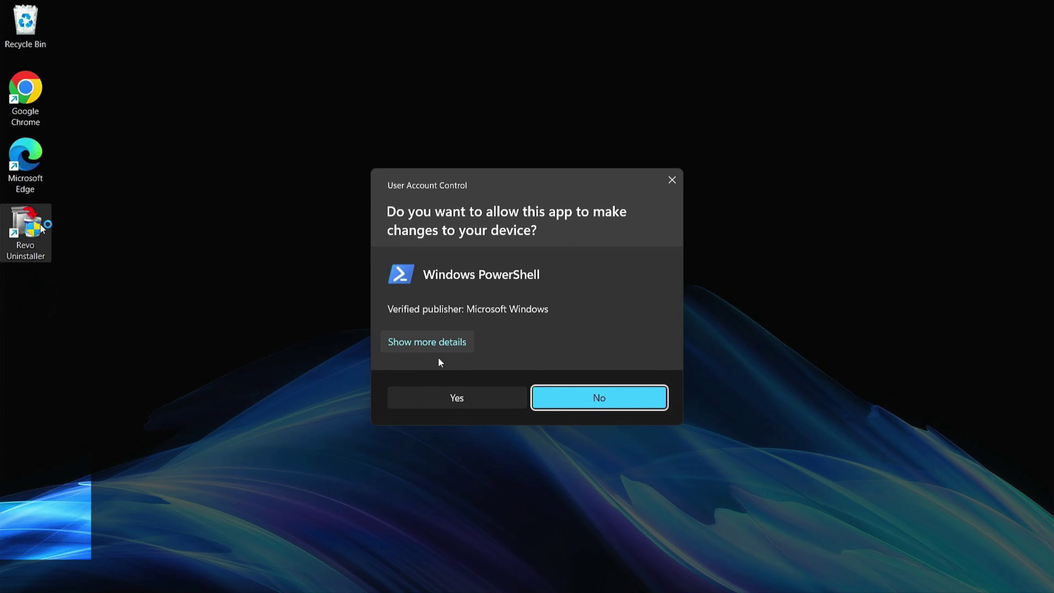
{"action": "left_click", "coordinate": [449, 397]}
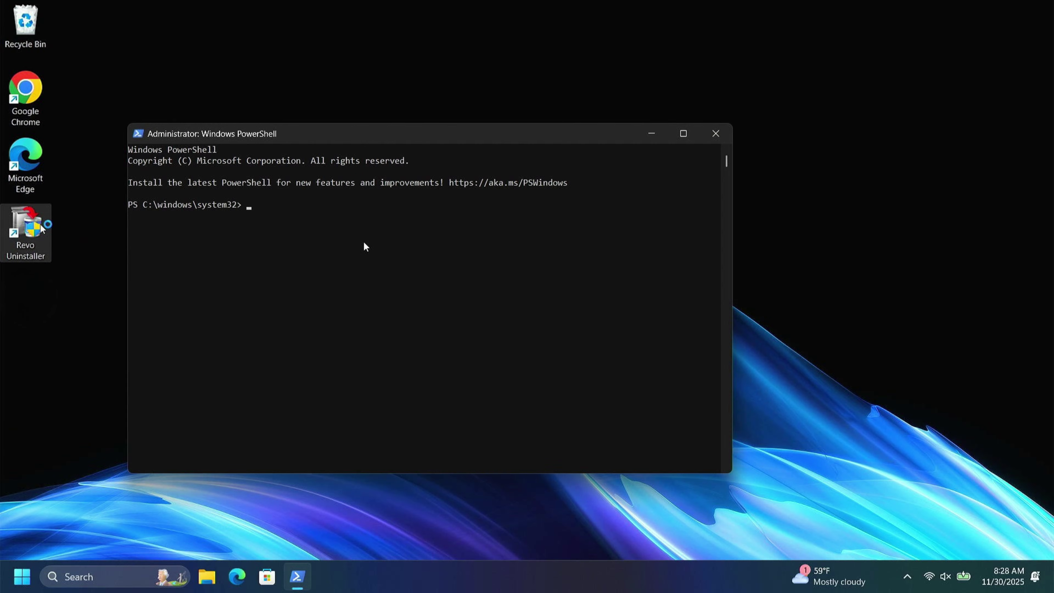
{"action": "key", "text": "ctrl+v"}
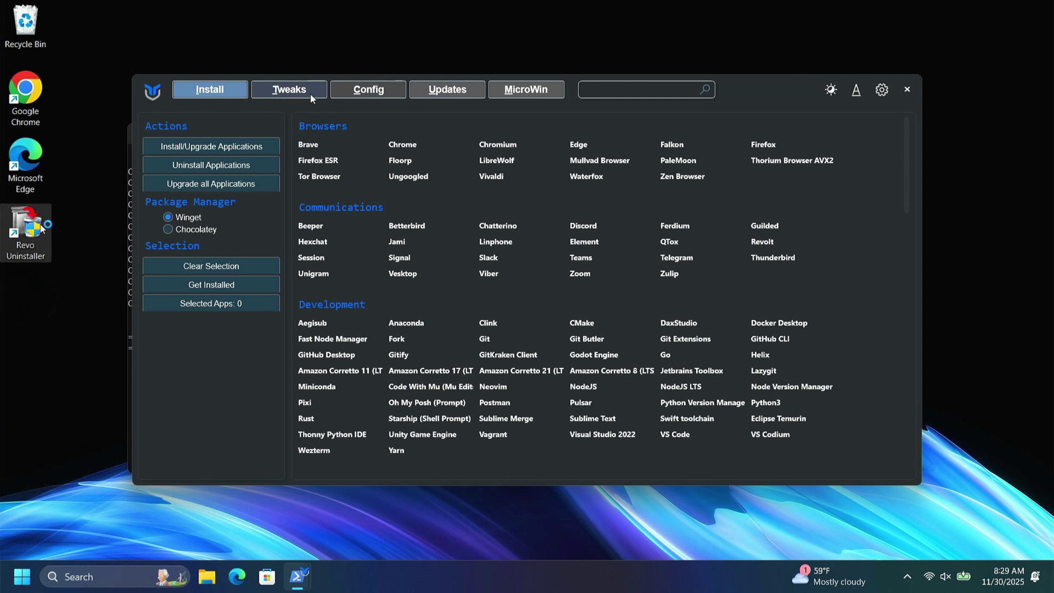
Browse WinUtil's Install tab categories from Browsers to Utilities, then return to Browsers at the top
{"action": "left_click", "coordinate": [310, 93]}
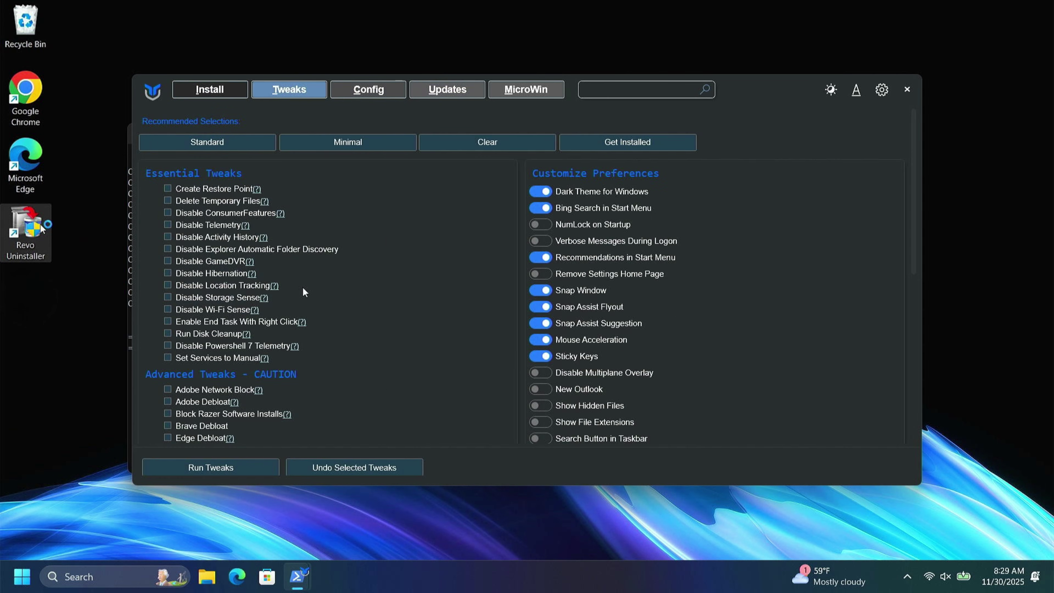
{"action": "left_click", "coordinate": [211, 91]}
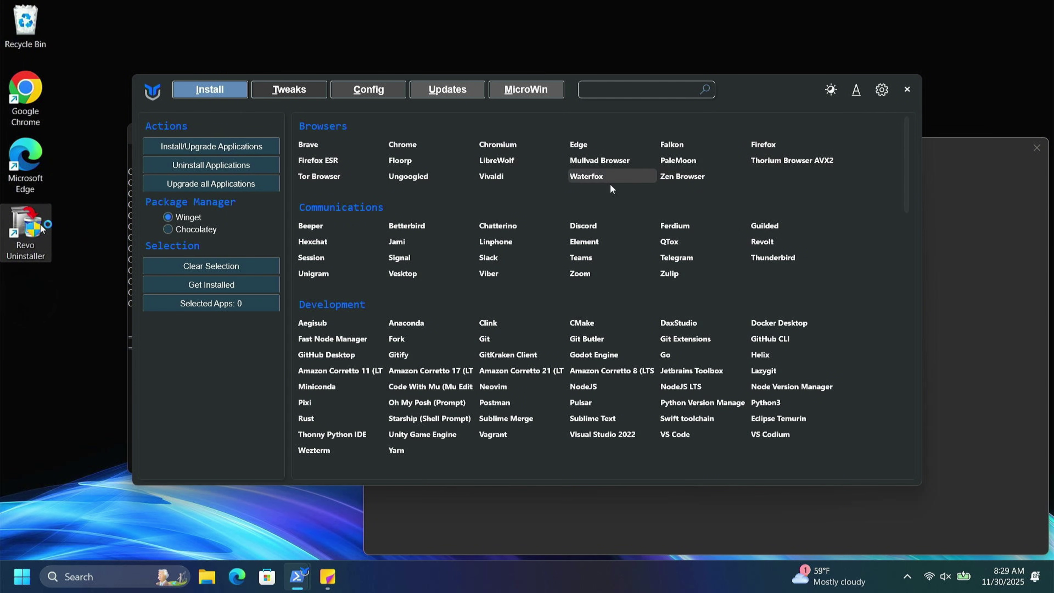
{"action": "scroll", "coordinate": [610, 185], "scroll_direction": "down", "scroll_amount": 4}
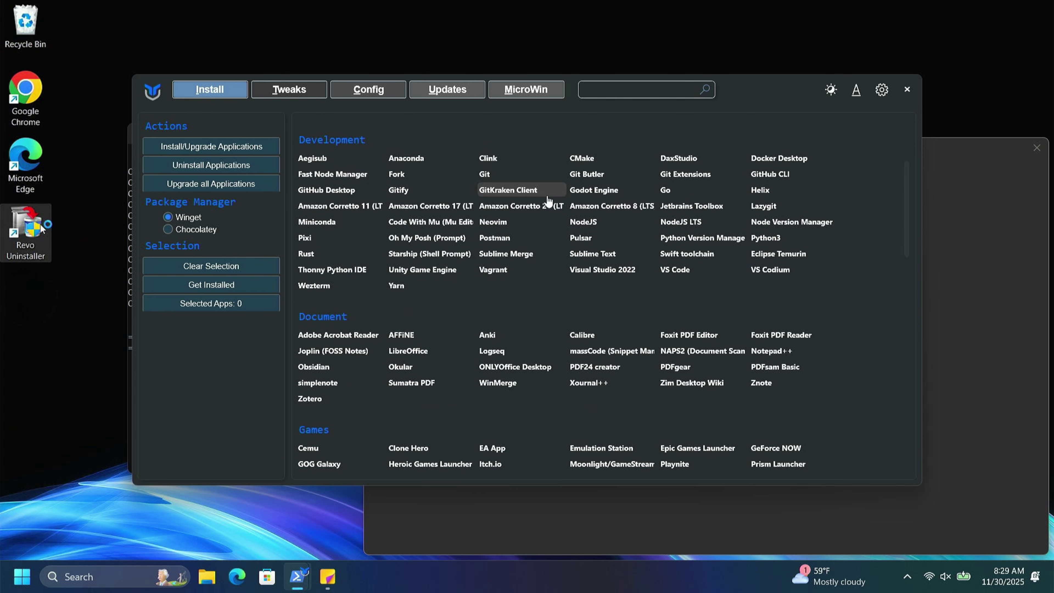
{"action": "scroll", "coordinate": [548, 201], "scroll_direction": "down", "scroll_amount": 18}
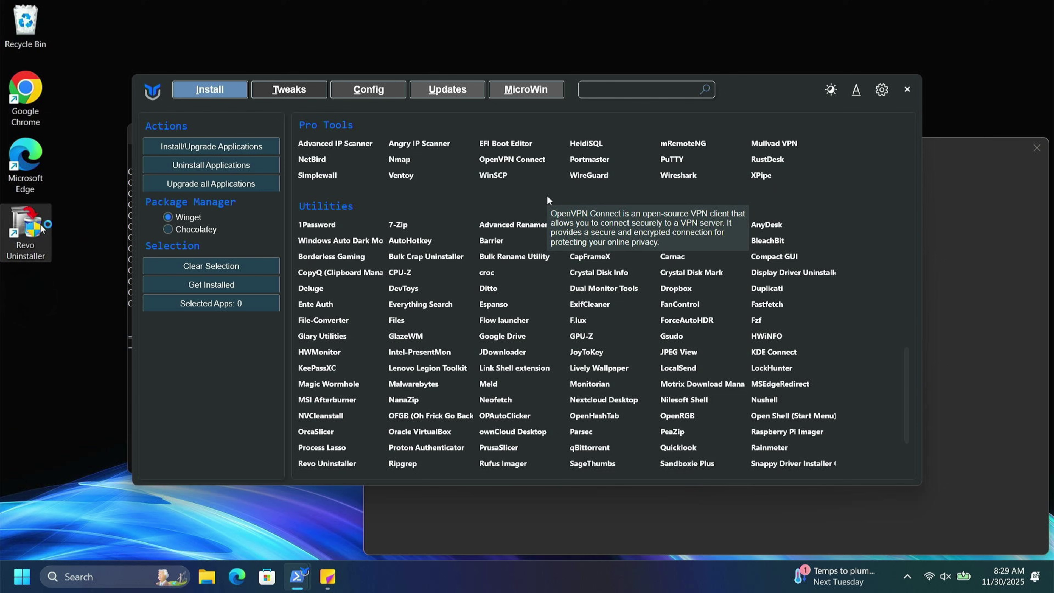
{"action": "scroll", "coordinate": [548, 197], "scroll_direction": "down", "scroll_amount": 3}
{"action": "scroll", "coordinate": [548, 199], "scroll_direction": "up", "scroll_amount": 6}
{"action": "scroll", "coordinate": [548, 200], "scroll_direction": "up", "scroll_amount": 10}
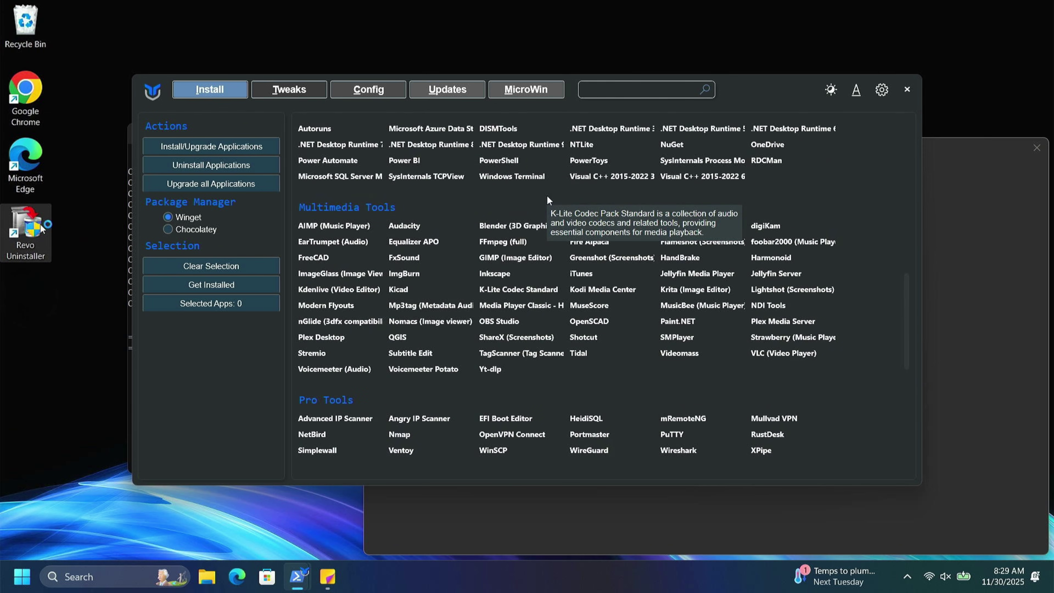
{"action": "scroll", "coordinate": [548, 201], "scroll_direction": "up", "scroll_amount": 3}
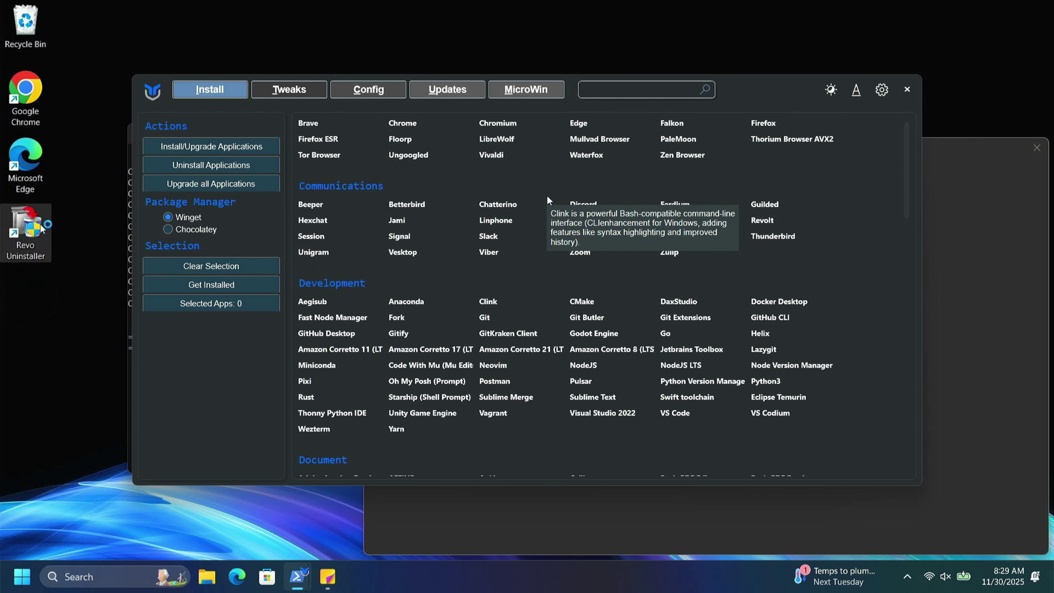
{"action": "scroll", "coordinate": [548, 201], "scroll_direction": "up", "scroll_amount": 1}
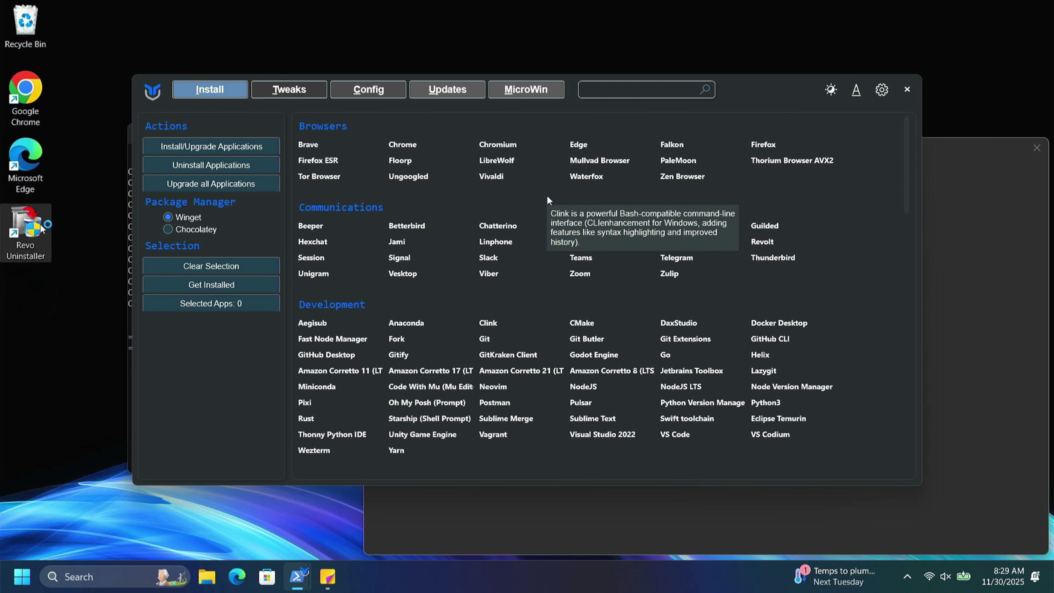
Select Brave, VLC (Video Player) and GIMP (Image Editor) in WinUtil's Install list
{"action": "left_click", "coordinate": [308, 144]}
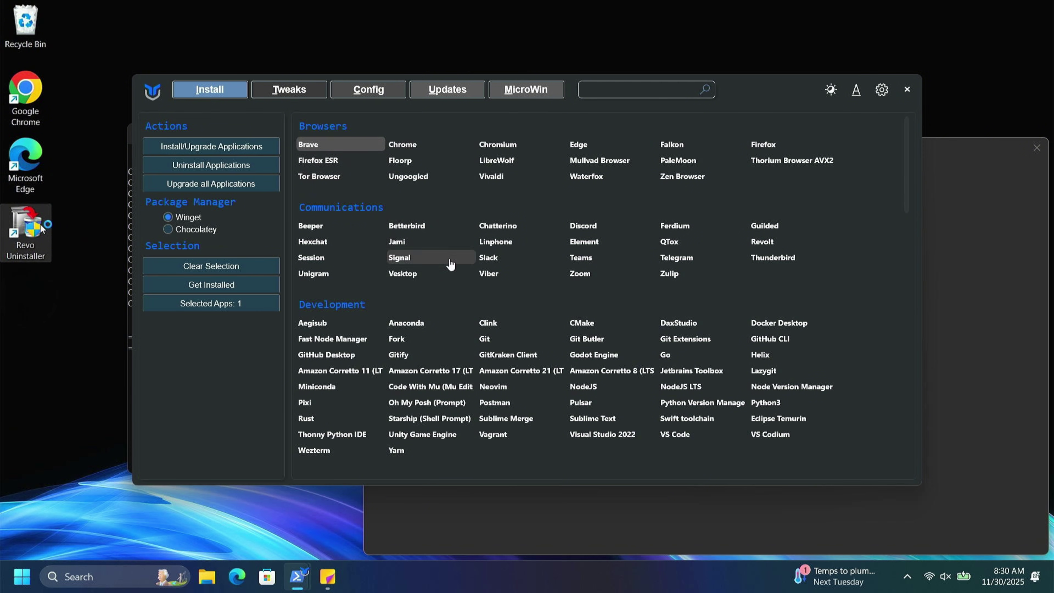
{"action": "scroll", "coordinate": [581, 332], "scroll_direction": "down", "scroll_amount": 20}
{"action": "left_click", "coordinate": [811, 442]}
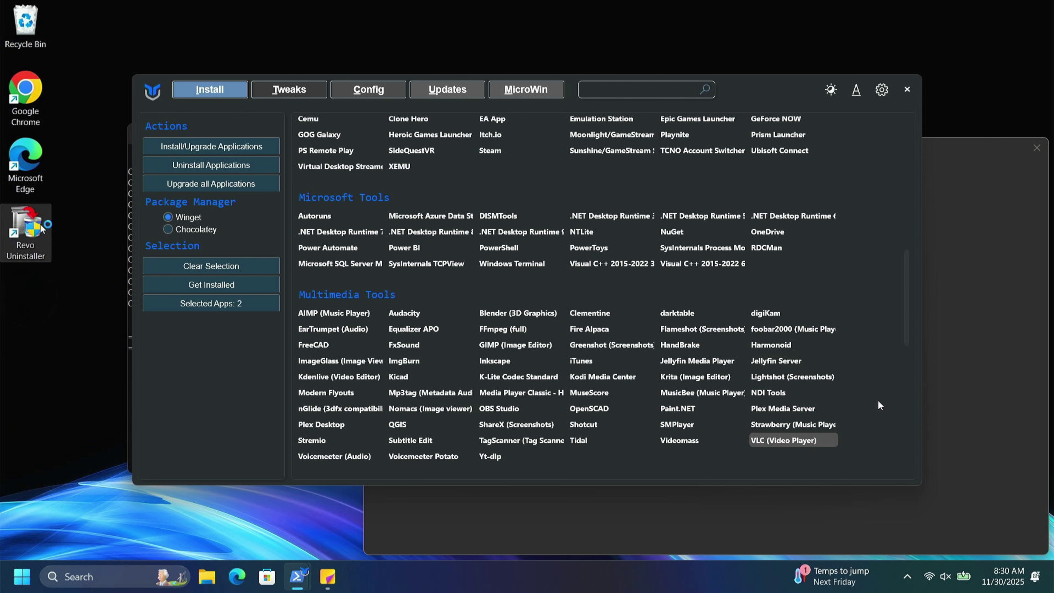
{"action": "scroll", "coordinate": [877, 399], "scroll_direction": "down", "scroll_amount": 2}
{"action": "left_click", "coordinate": [508, 258]}
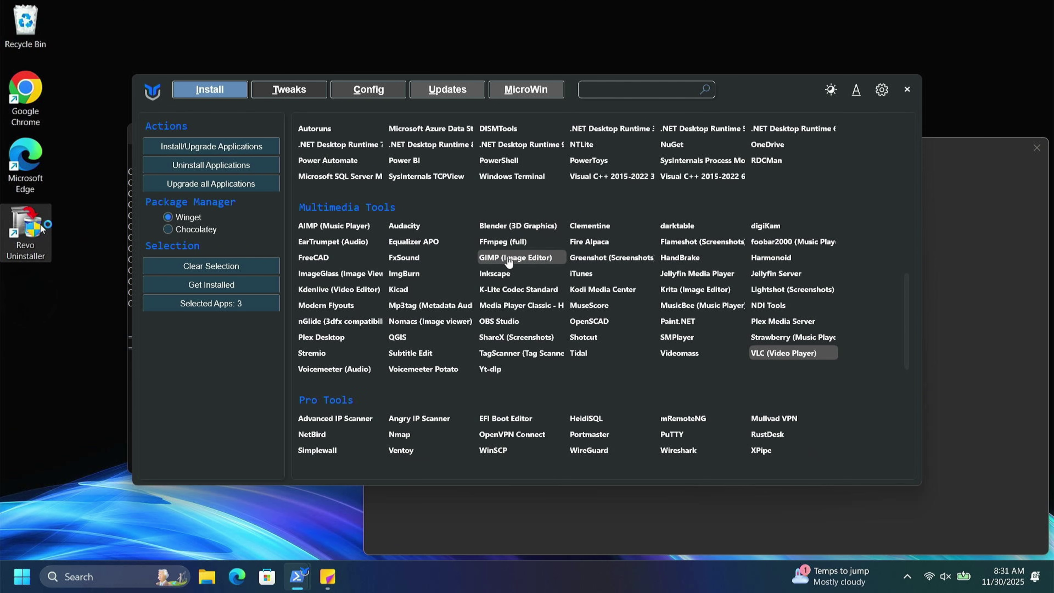
Start installing the three selected apps and move the progress console aside
{"action": "left_click", "coordinate": [221, 148]}
{"action": "left_click", "coordinate": [588, 132]}
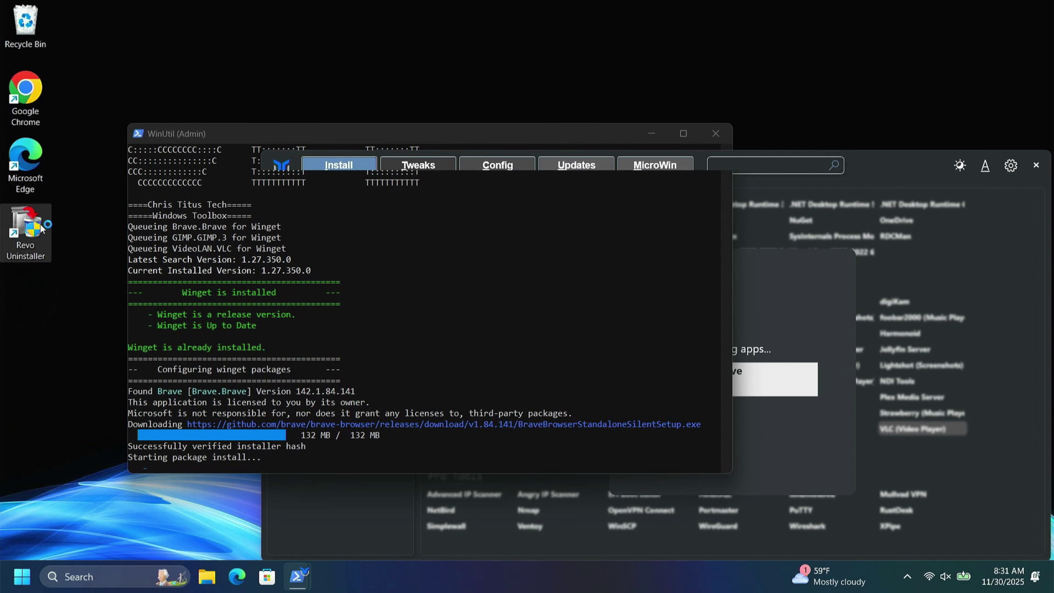
{"action": "left_click_drag", "start_coordinate": [588, 132], "coordinate": [625, 55]}
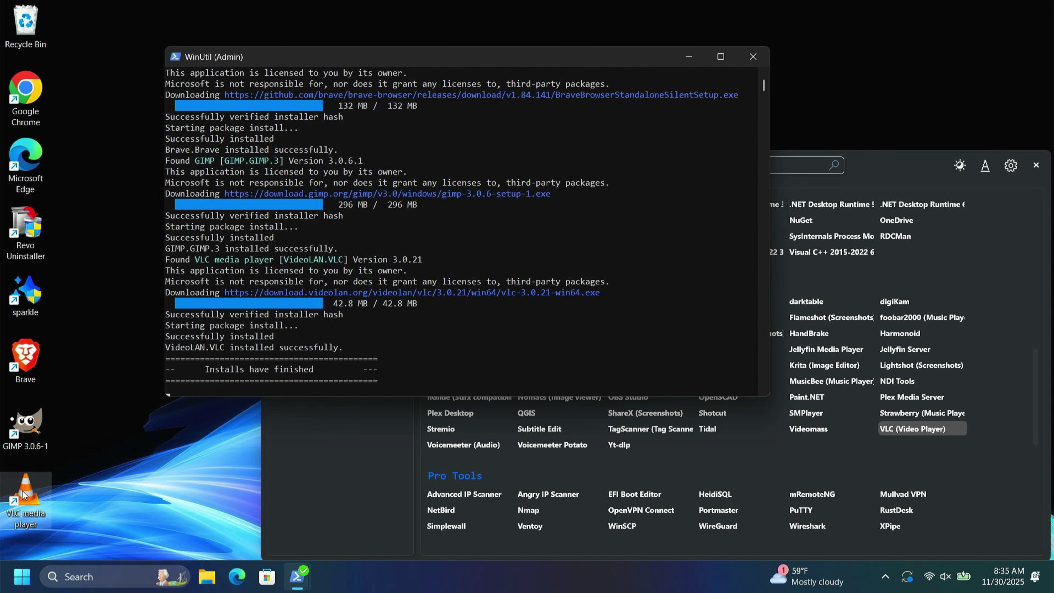
Close the finished install console, scroll back up the Install list, and view the MicroWin tab
{"action": "left_click", "coordinate": [755, 58]}
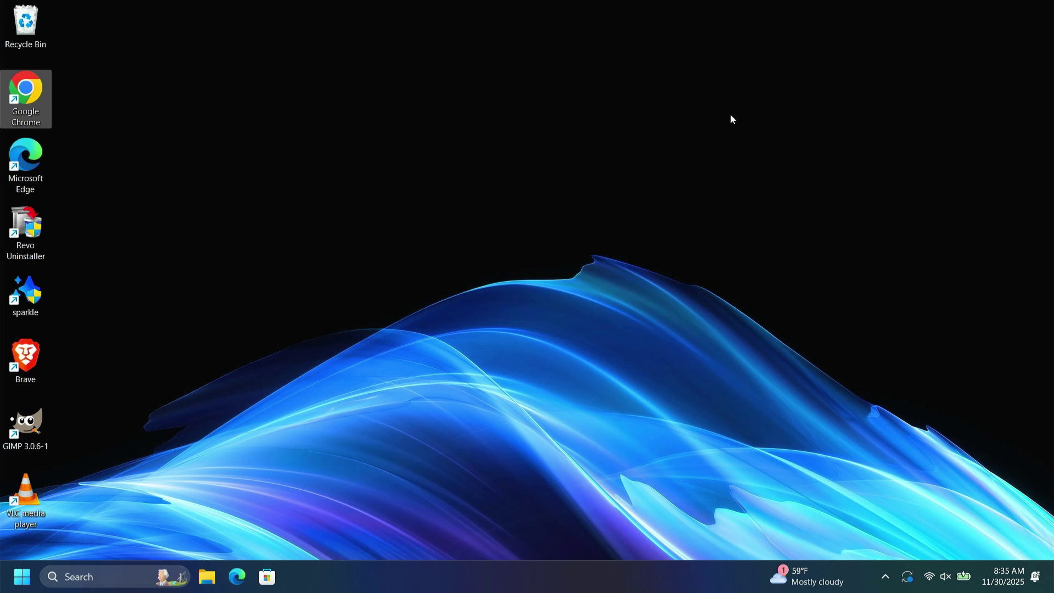
{"action": "scroll", "coordinate": [431, 266], "scroll_direction": "up", "scroll_amount": 15}
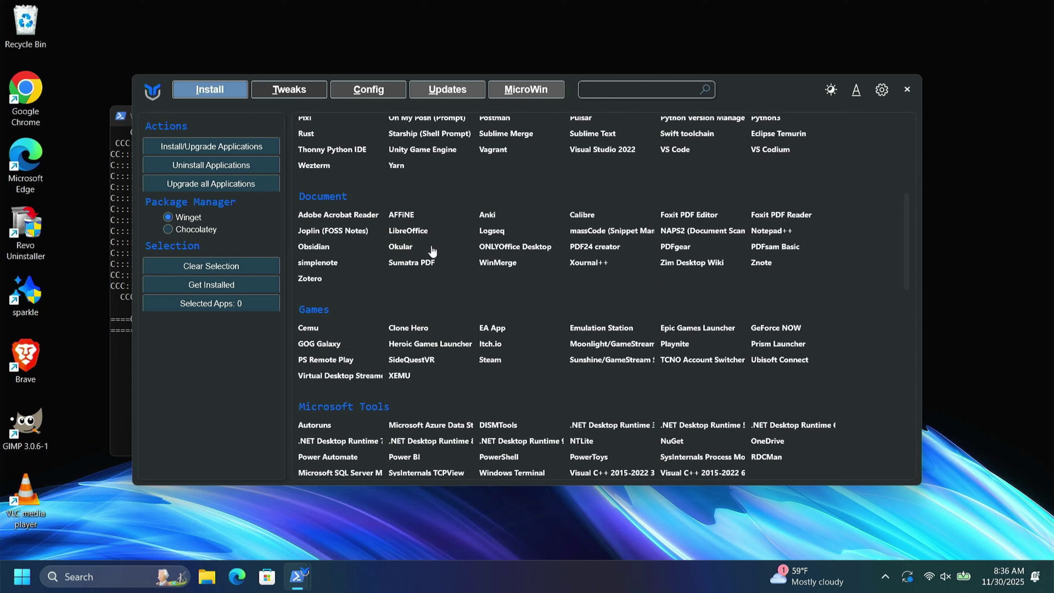
{"action": "scroll", "coordinate": [431, 252], "scroll_direction": "up", "scroll_amount": 3}
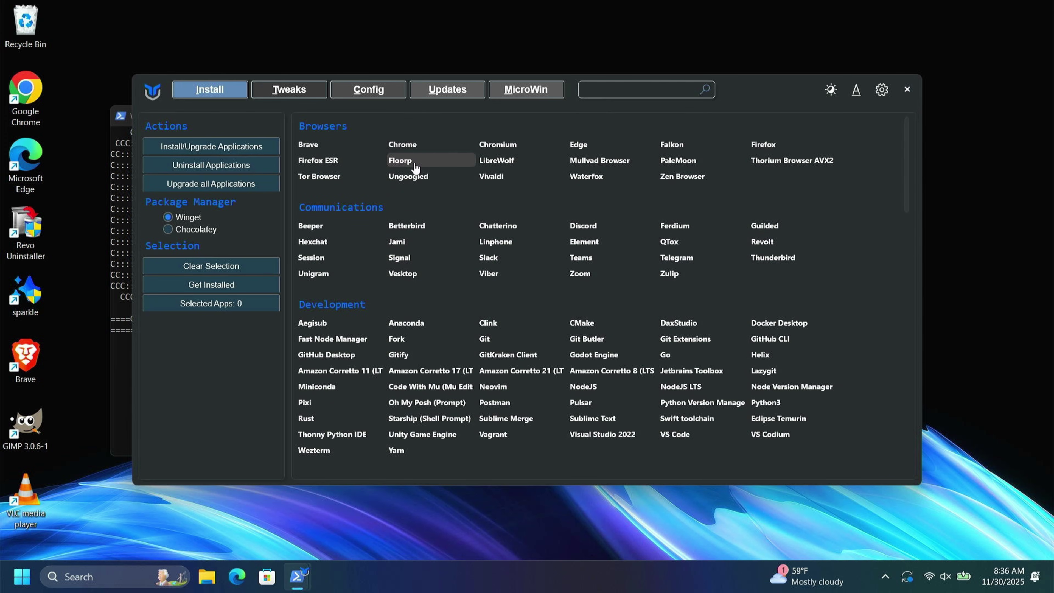
{"action": "mouse_move", "coordinate": [415, 168]}
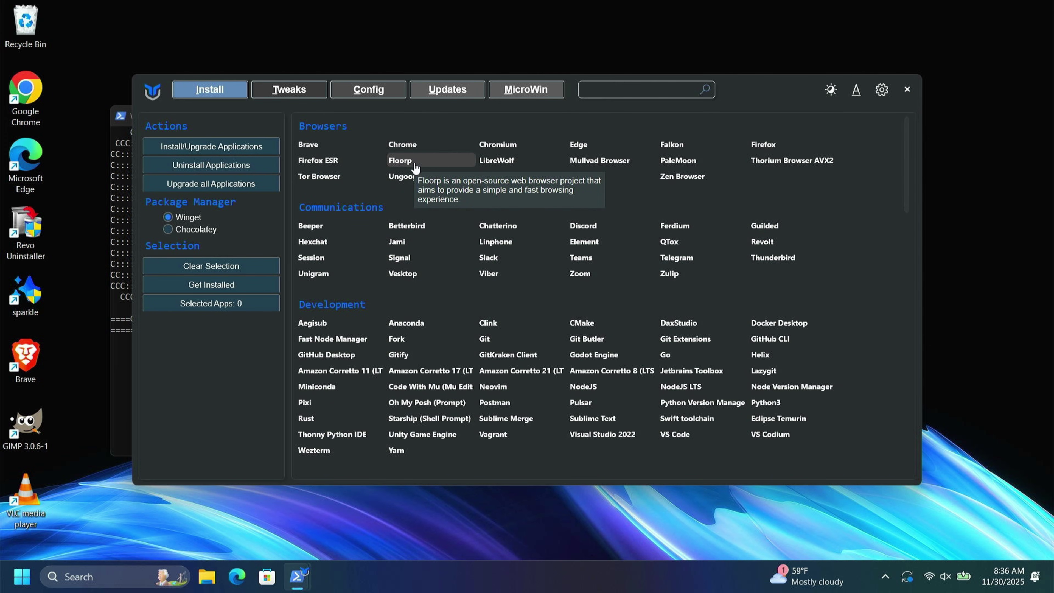
{"action": "mouse_move", "coordinate": [465, 152]}
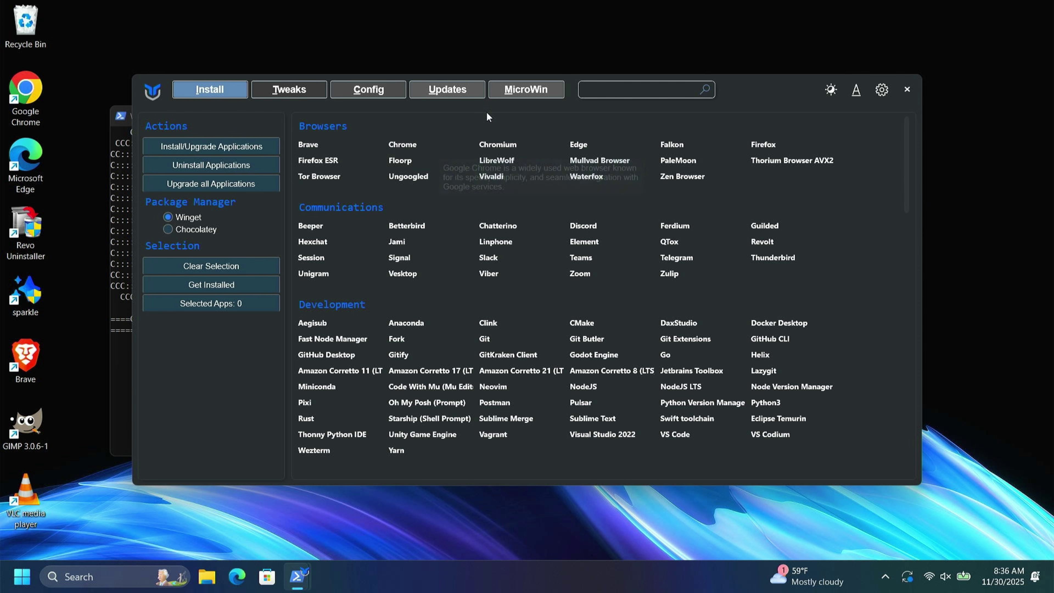
{"action": "left_click", "coordinate": [537, 90]}
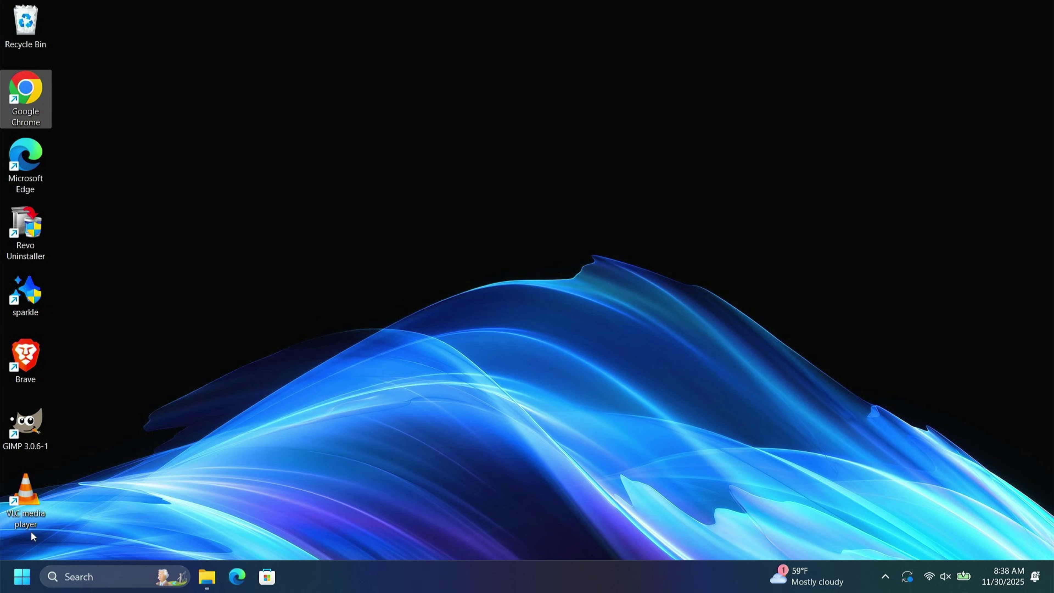
Disable HpseuHostLauncher under Task Manager's Startup apps, then show the Services list
{"action": "left_click", "coordinate": [81, 586]}
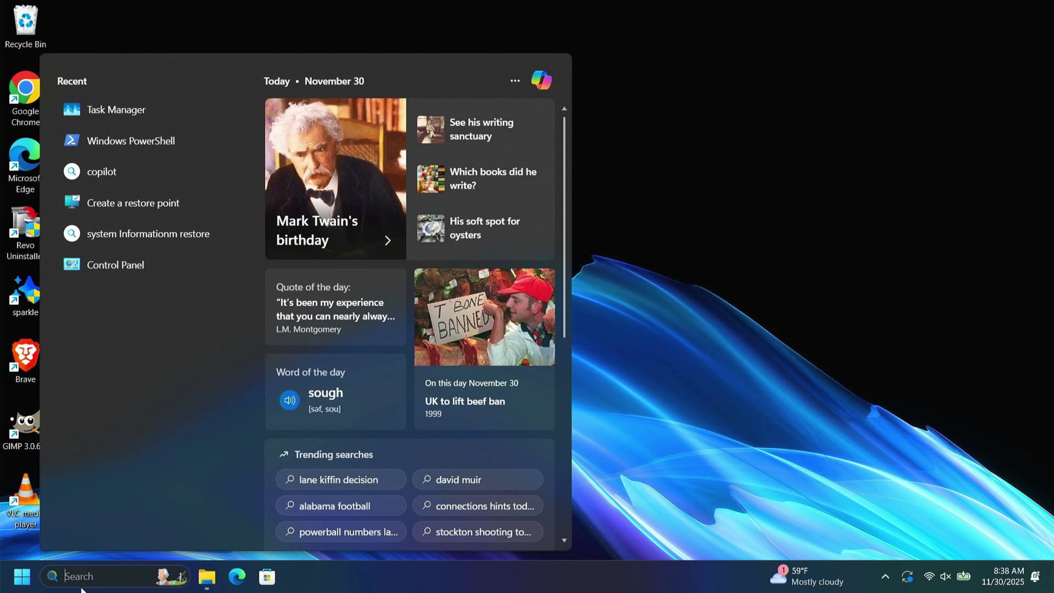
{"action": "key", "text": "Escape"}
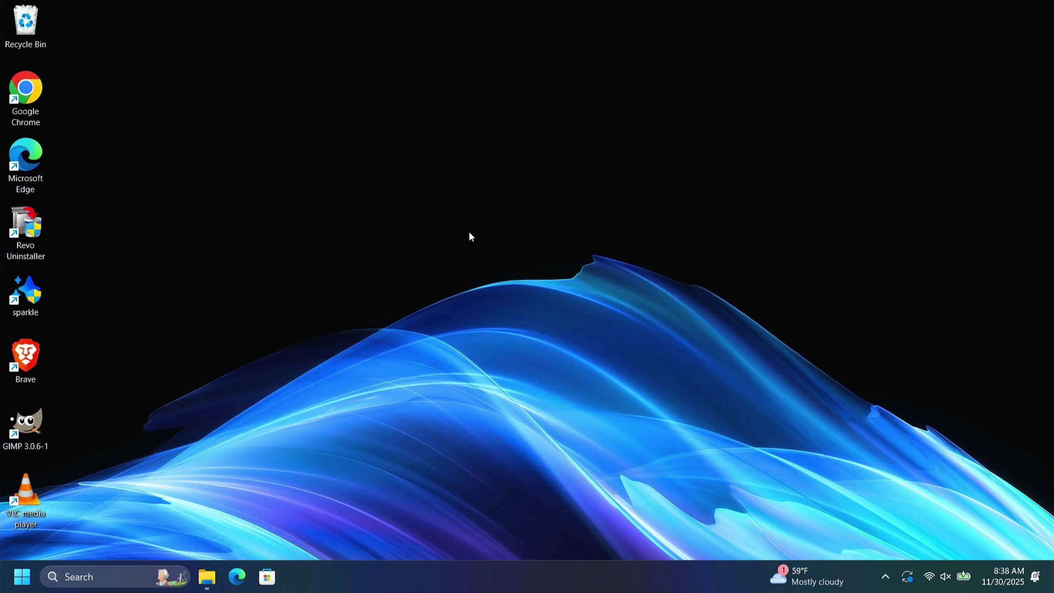
{"action": "key", "text": "ctrl+shift+Escape"}
{"action": "left_click", "coordinate": [85, 164]}
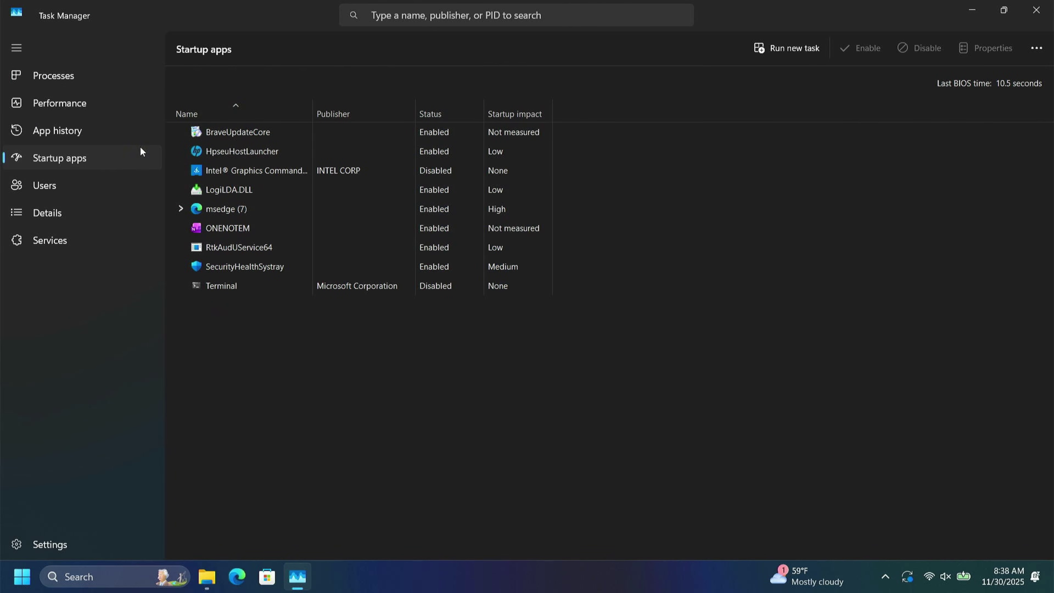
{"action": "right_click", "coordinate": [287, 154]}
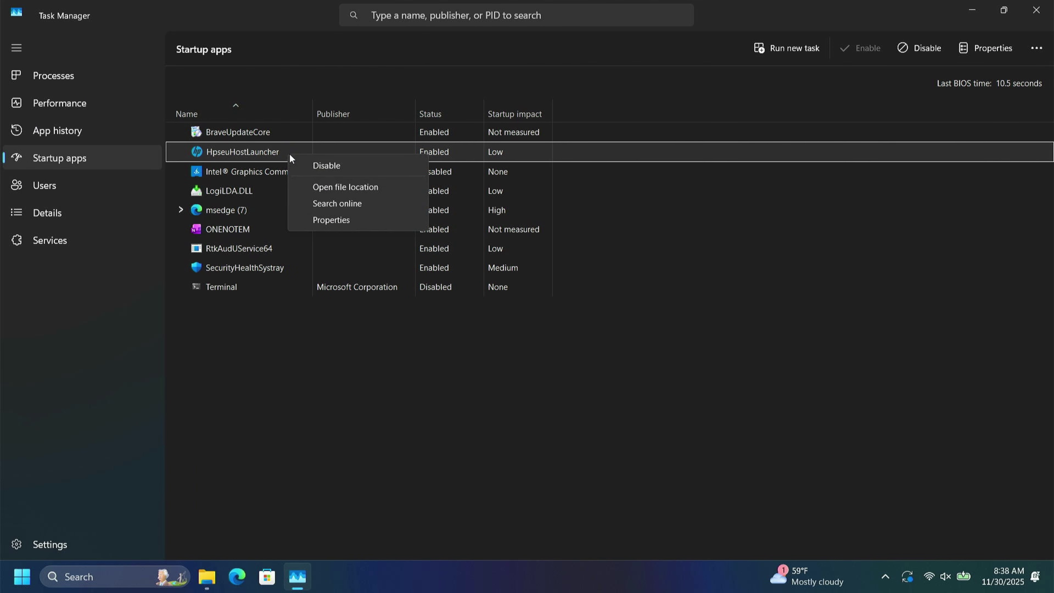
{"action": "left_click", "coordinate": [335, 164]}
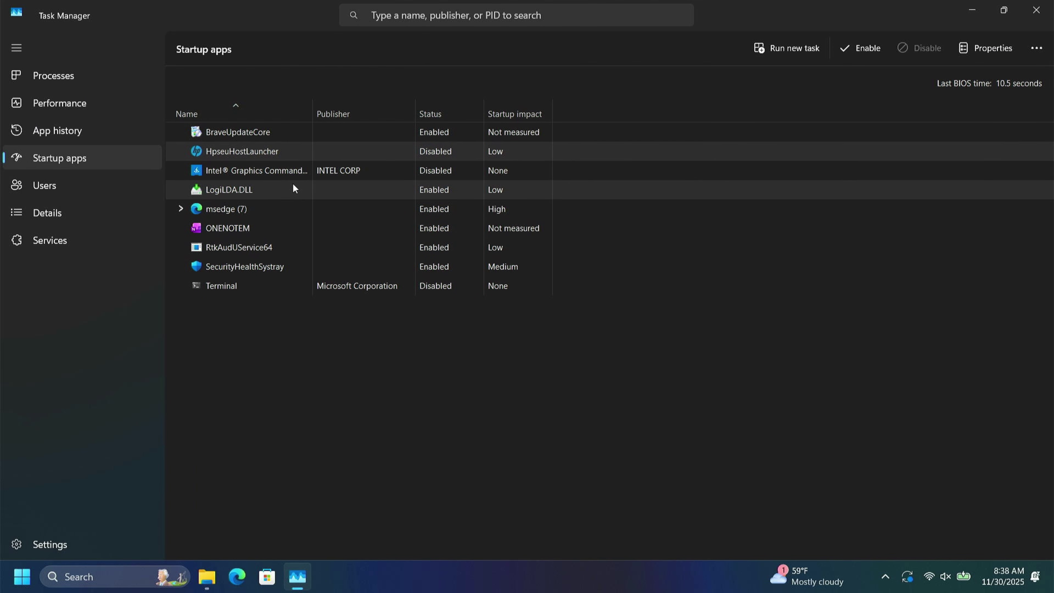
{"action": "left_click", "coordinate": [75, 242]}
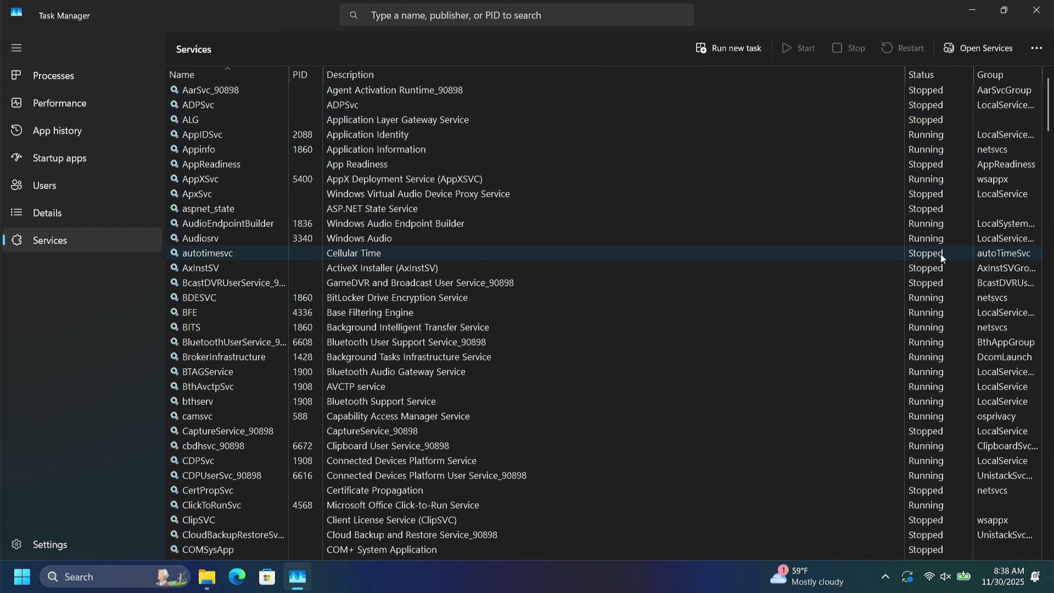
Close Task Manager and open the Start menu to see the newly added apps
{"action": "left_click", "coordinate": [1037, 10]}
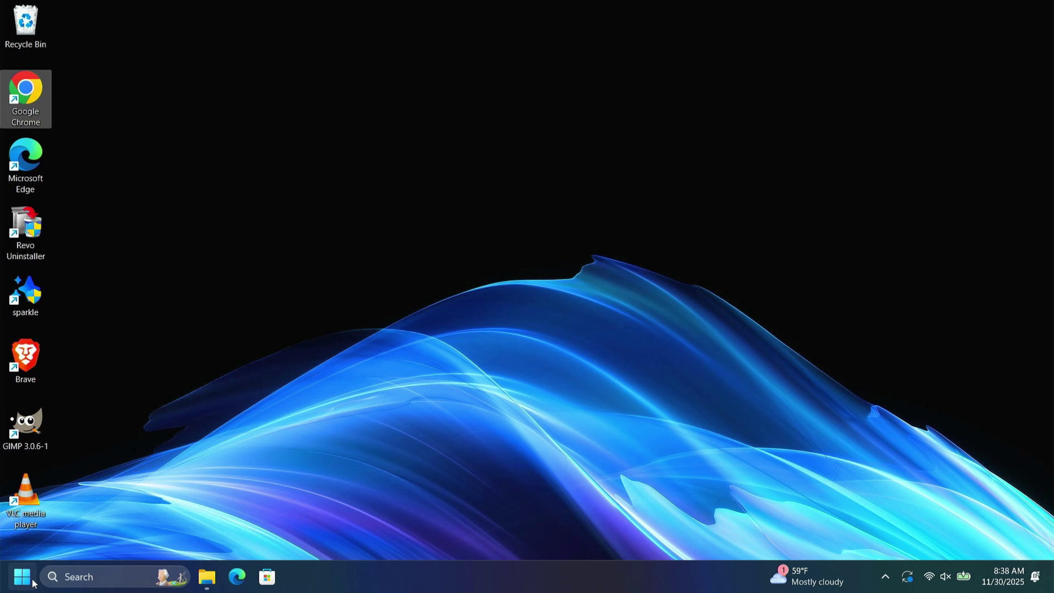
{"action": "left_click", "coordinate": [22, 576]}
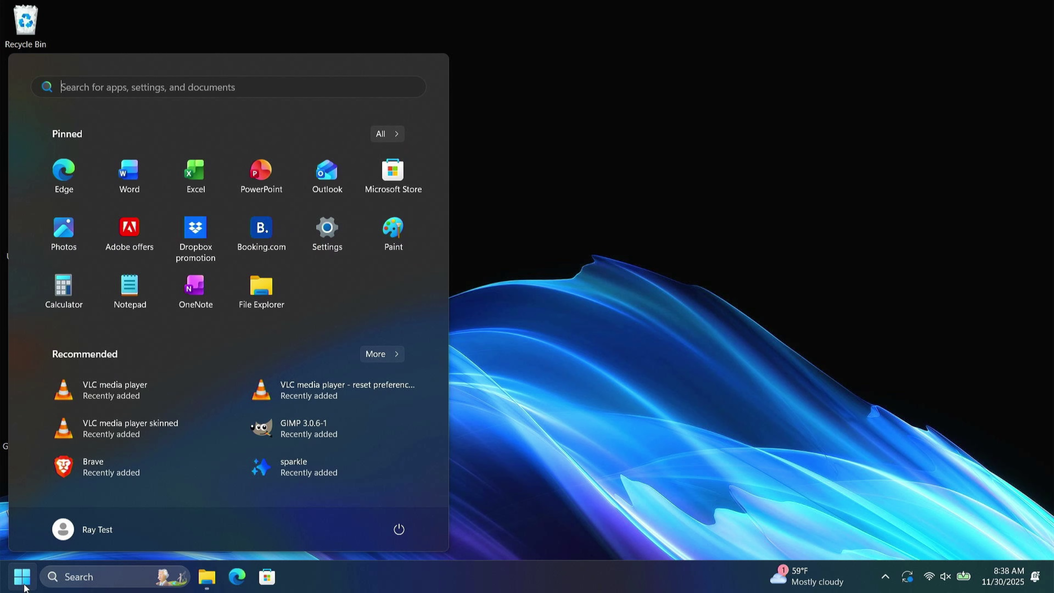